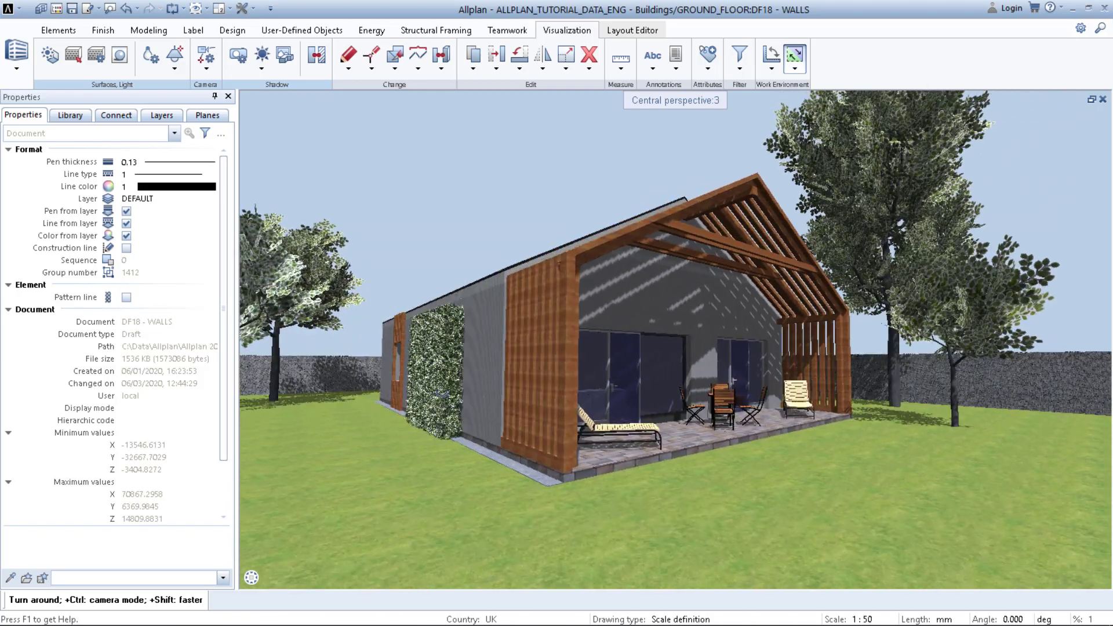
Orbit and zoom the perspective view to show the house's long side and timber gable from a corner
left_click_drag(441, 393, 594, 354)
scroll(595, 355, "down", 2)
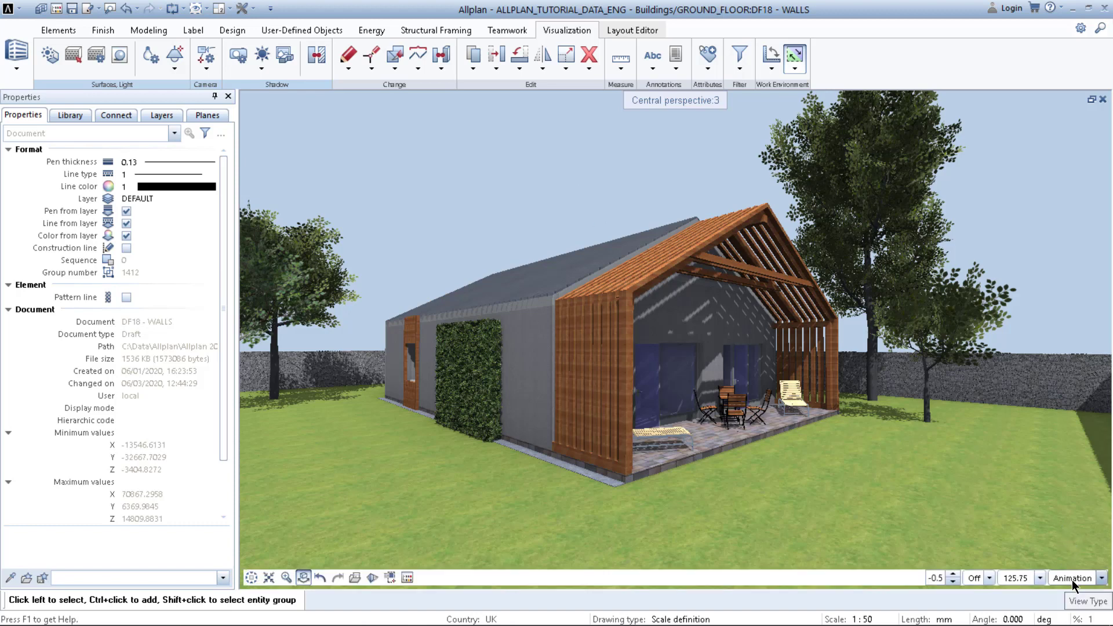
left_click(1073, 580)
left_click(1052, 562)
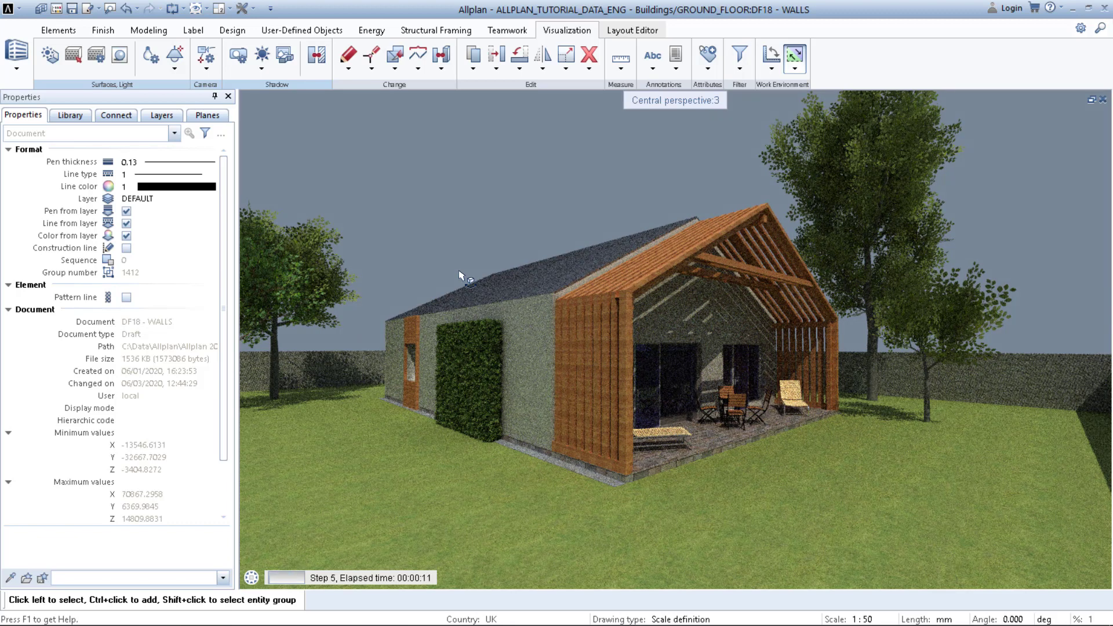
left_click(1063, 583)
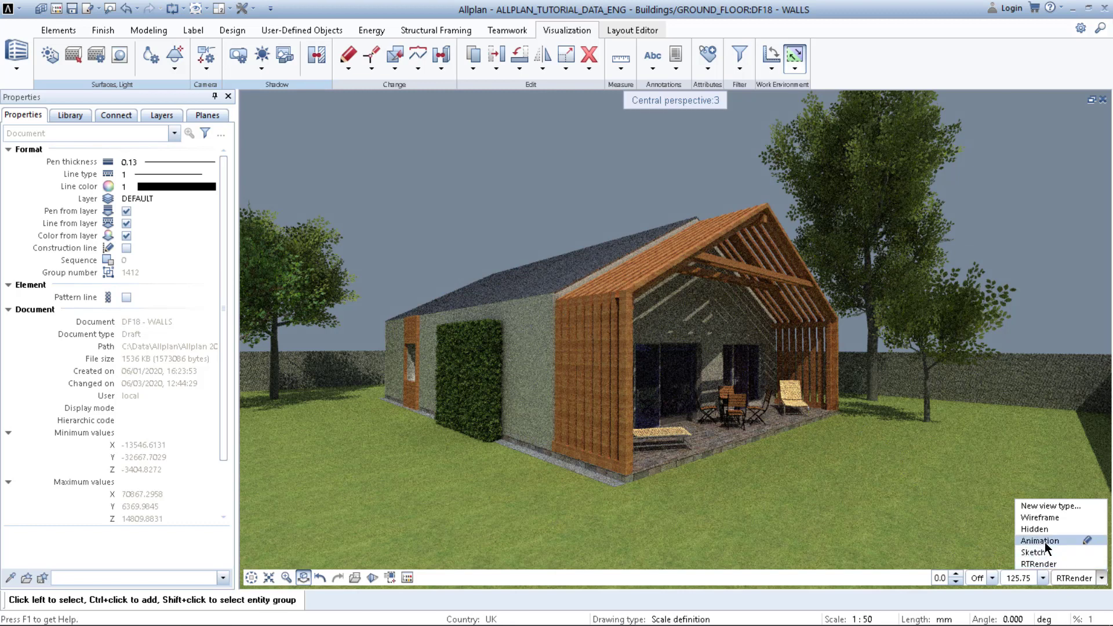
left_click(1045, 541)
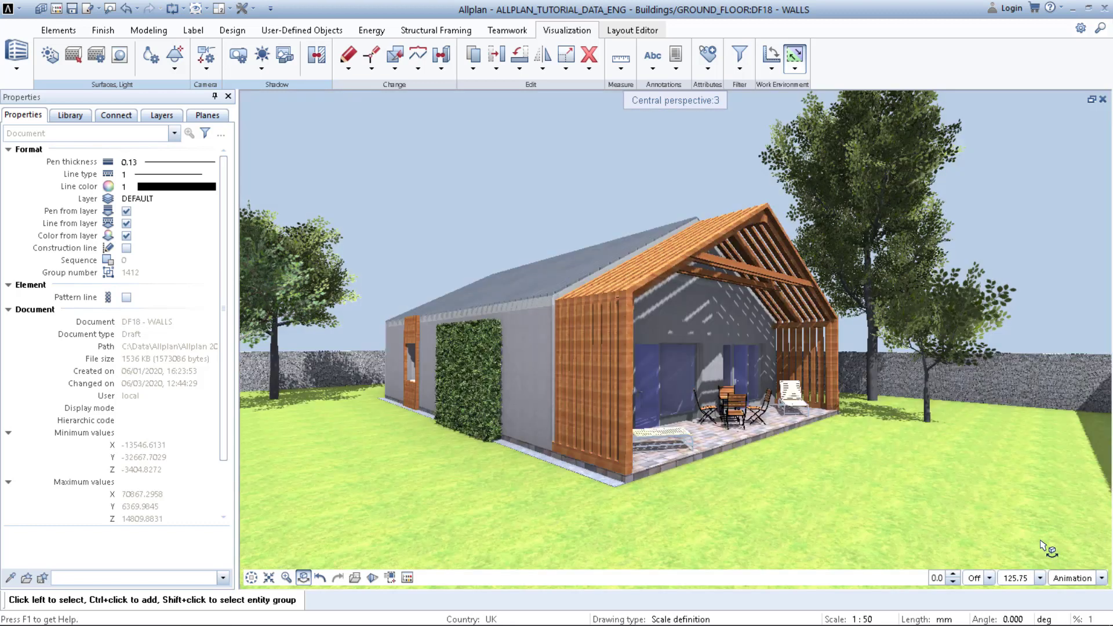
Try the viewport shortcut menu, dismiss it, and return to 3D navigation mode
right_click(545, 194)
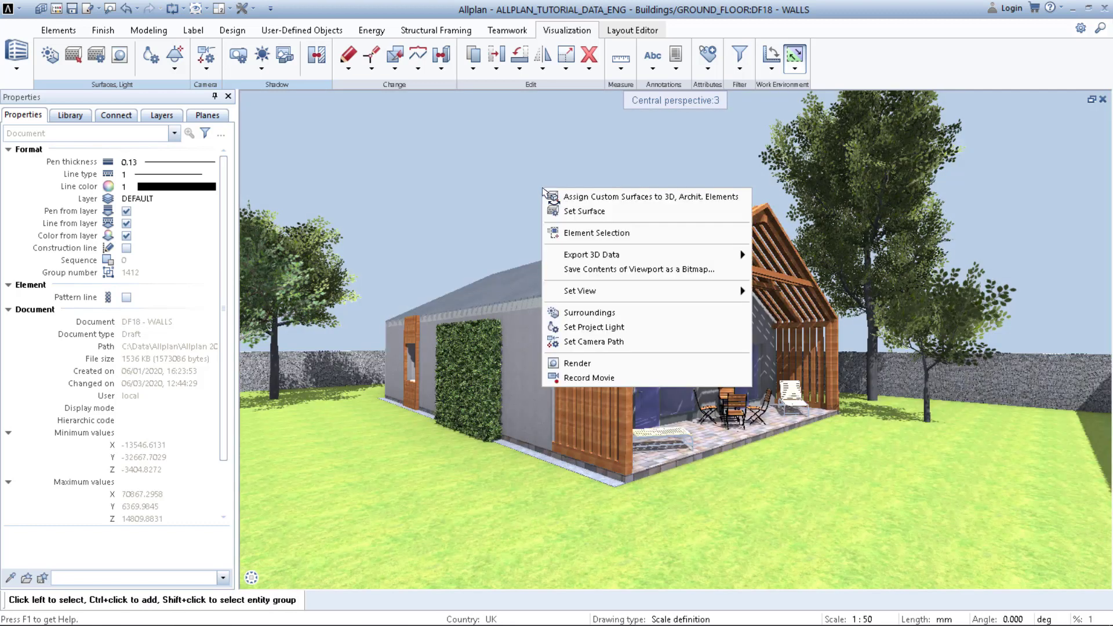
key("Escape")
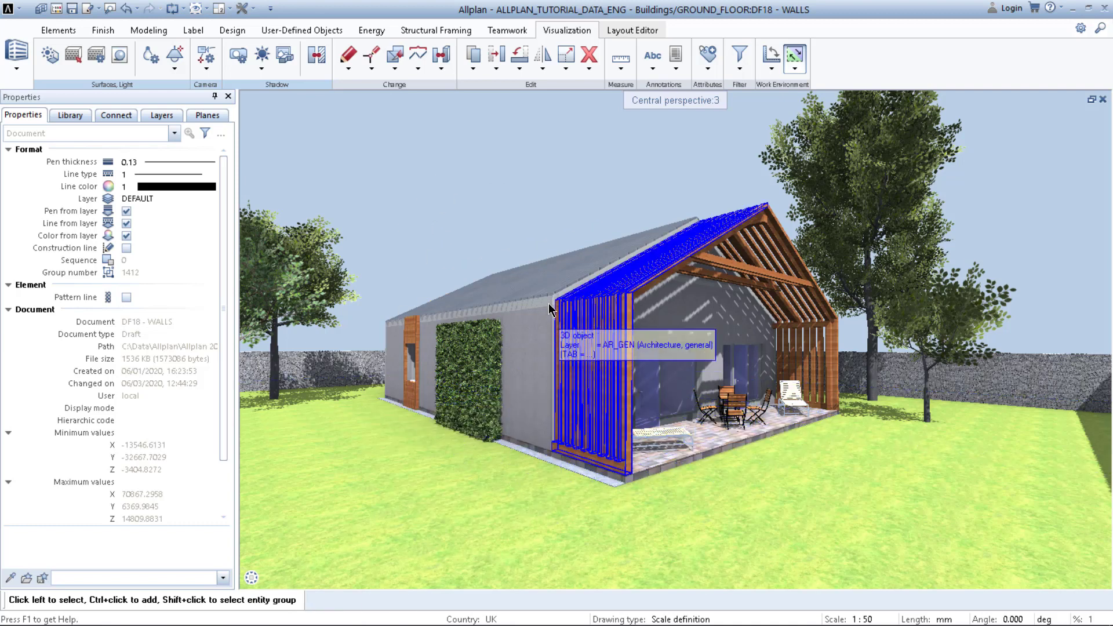
right_click(504, 184)
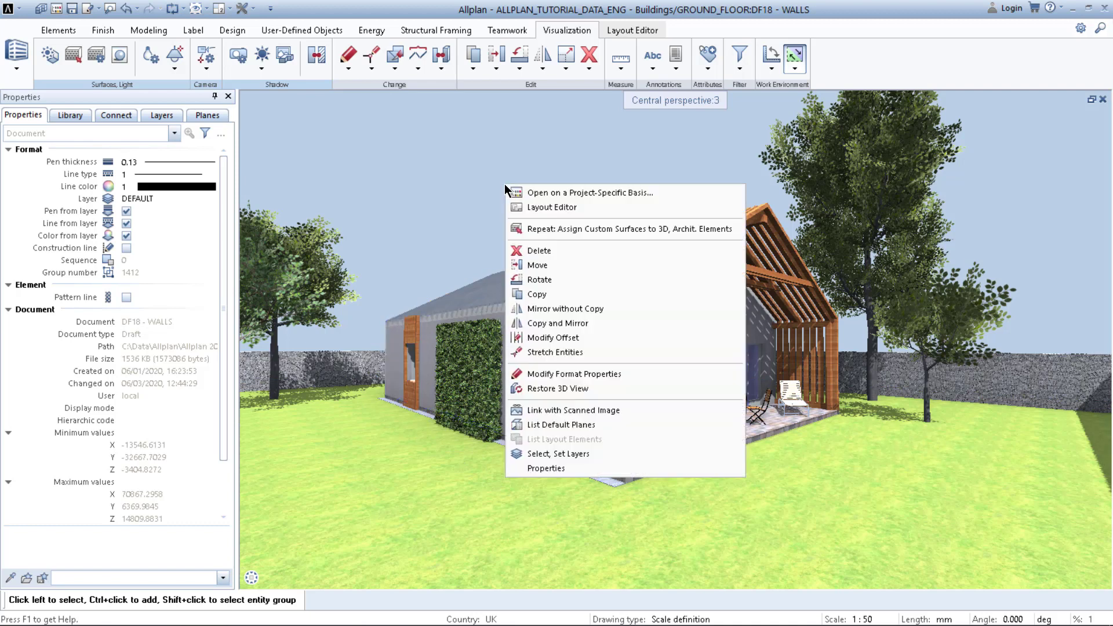
left_click(467, 182)
left_click(302, 578)
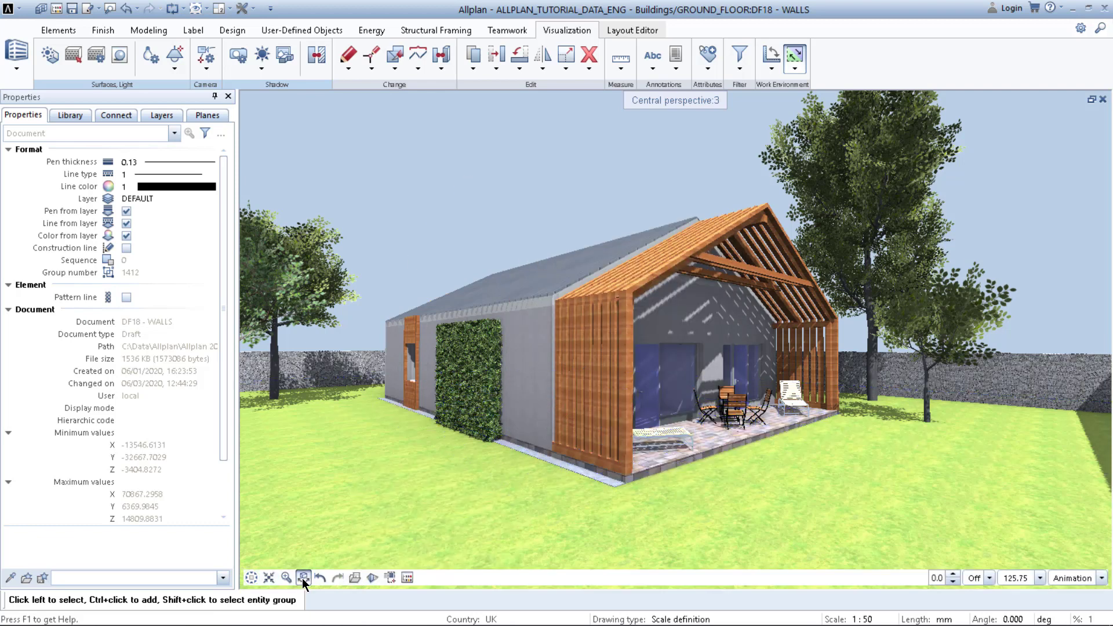
Open the Surroundings palette from the viewport's context menu
right_click(414, 162)
mouse_move(451, 226)
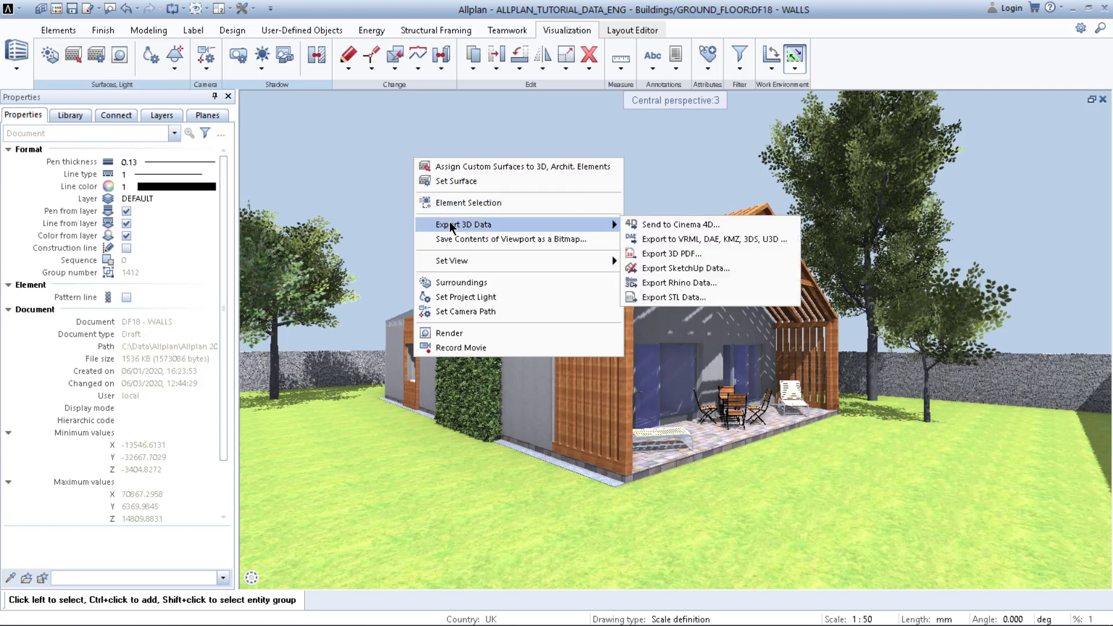
left_click(466, 282)
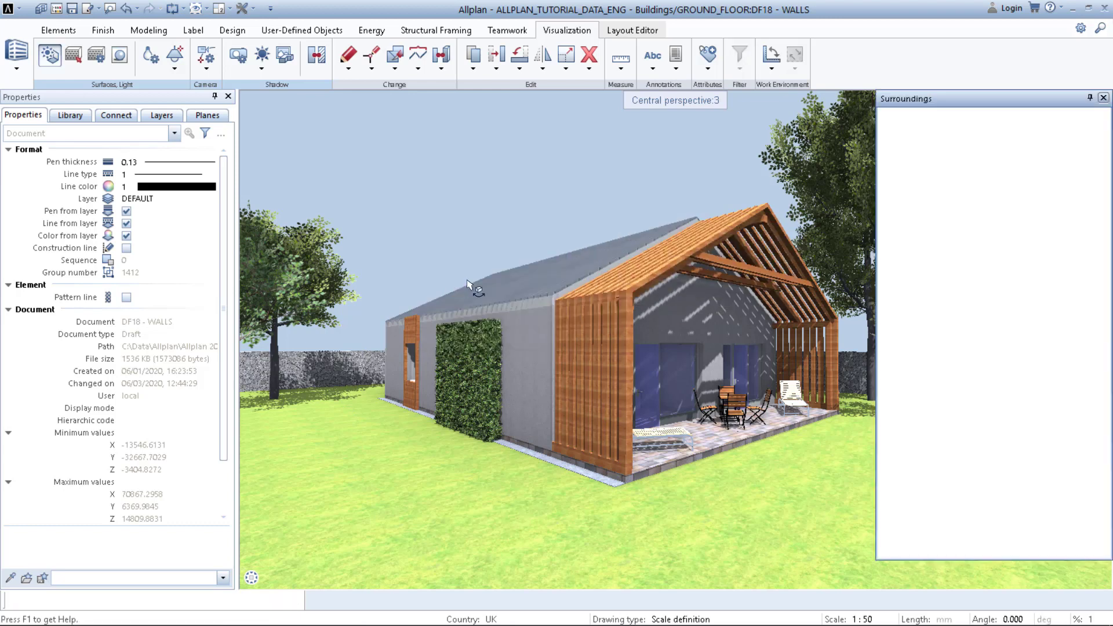
Float the Surroundings palette and set the sun time to 12:20 on 1 July
left_click_drag(1011, 103, 384, 116)
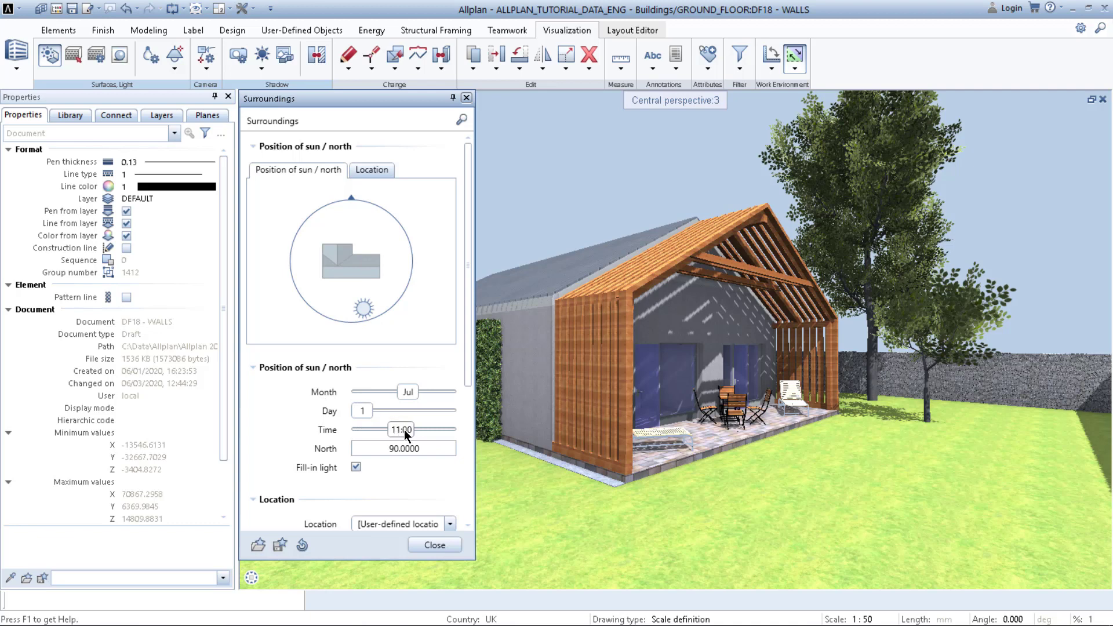
mouse_move(404, 430)
left_mouse_down()
mouse_move(385, 427)
mouse_move(401, 429)
left_mouse_up()
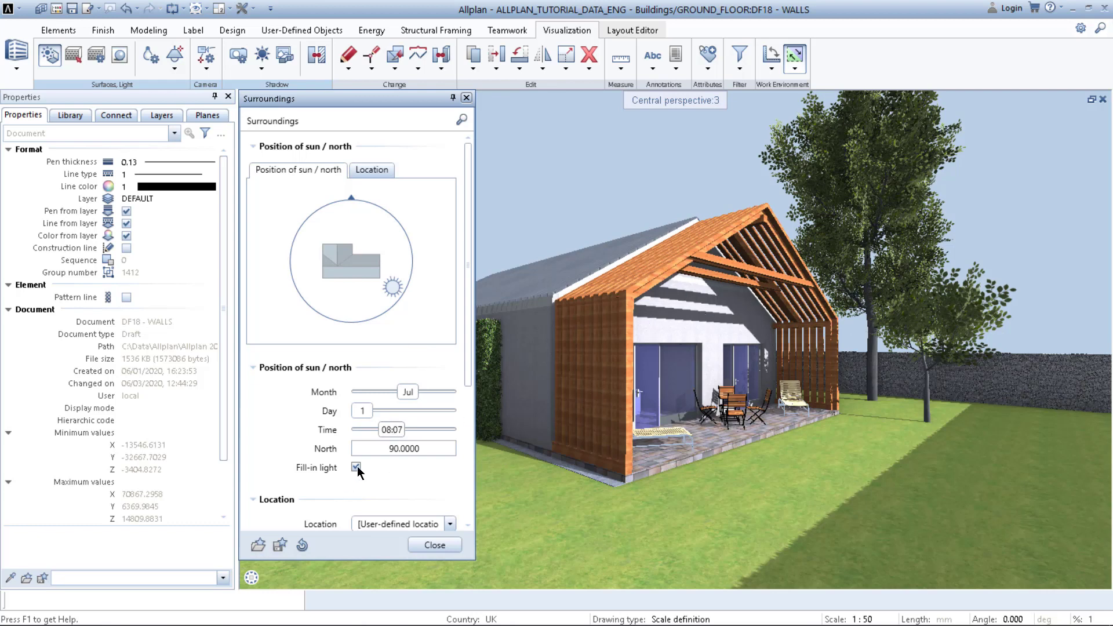
mouse_move(397, 429)
left_mouse_down()
mouse_move(431, 428)
mouse_move(408, 430)
mouse_move(419, 430)
left_mouse_up()
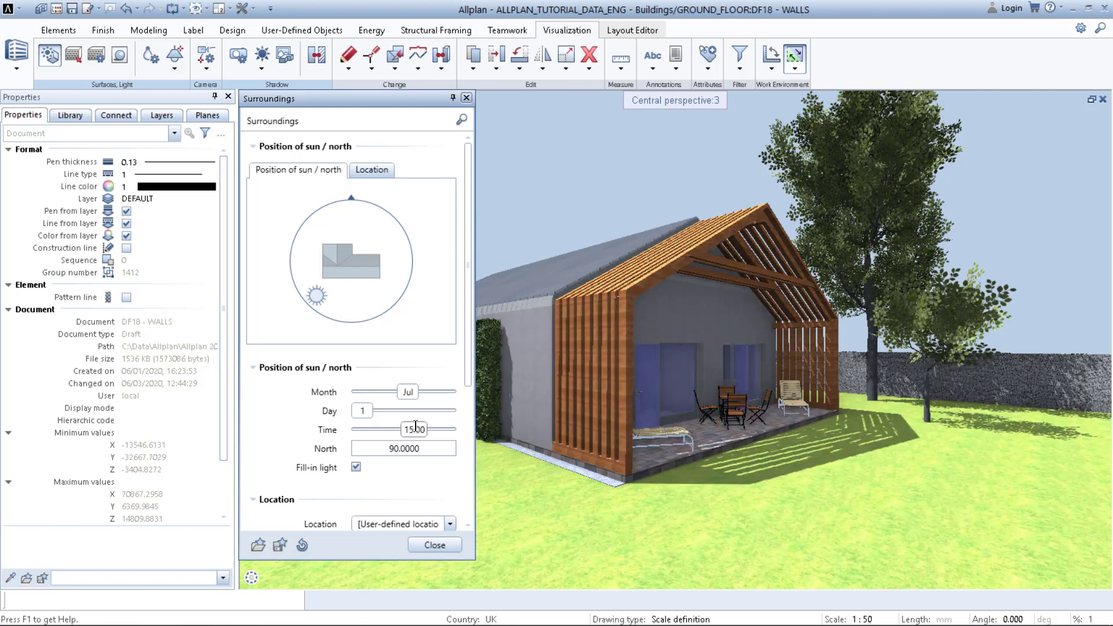
left_click_drag(415, 426, 408, 430)
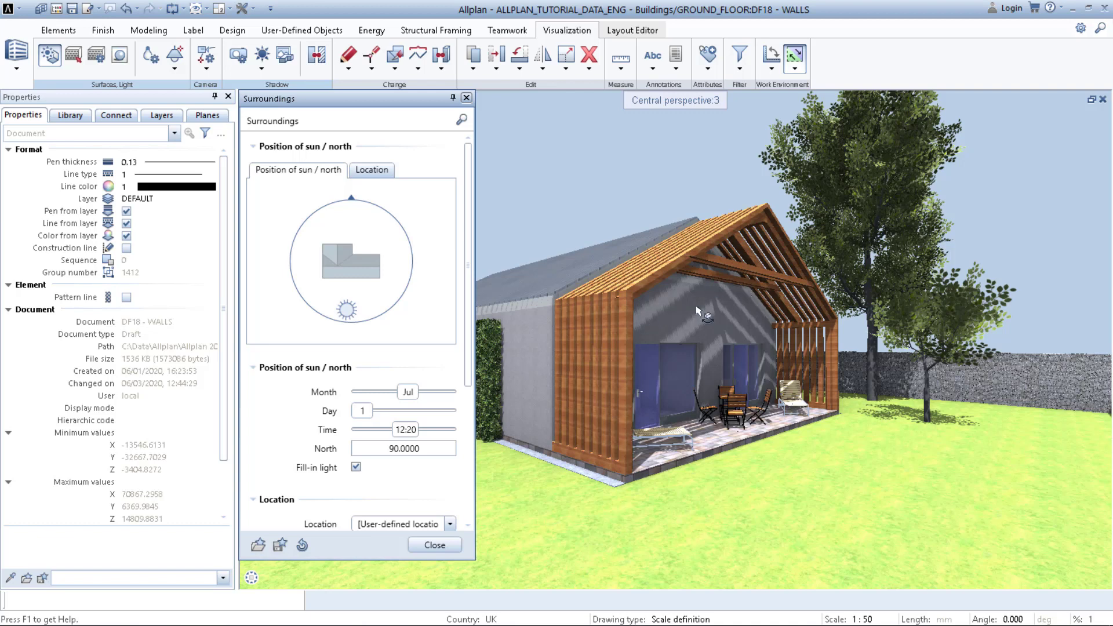
scroll(300, 420, "down", 1)
Scroll Surroundings down to the Location, Virtual ground plane and Background sections
scroll(298, 416, "down", 5)
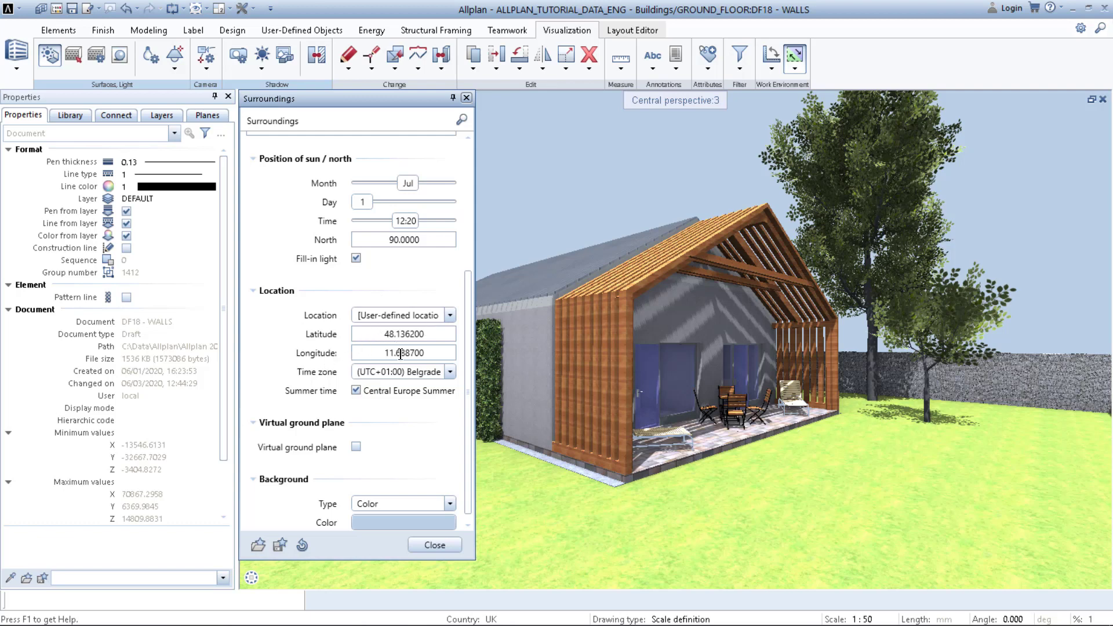
scroll(304, 372, "down", 1)
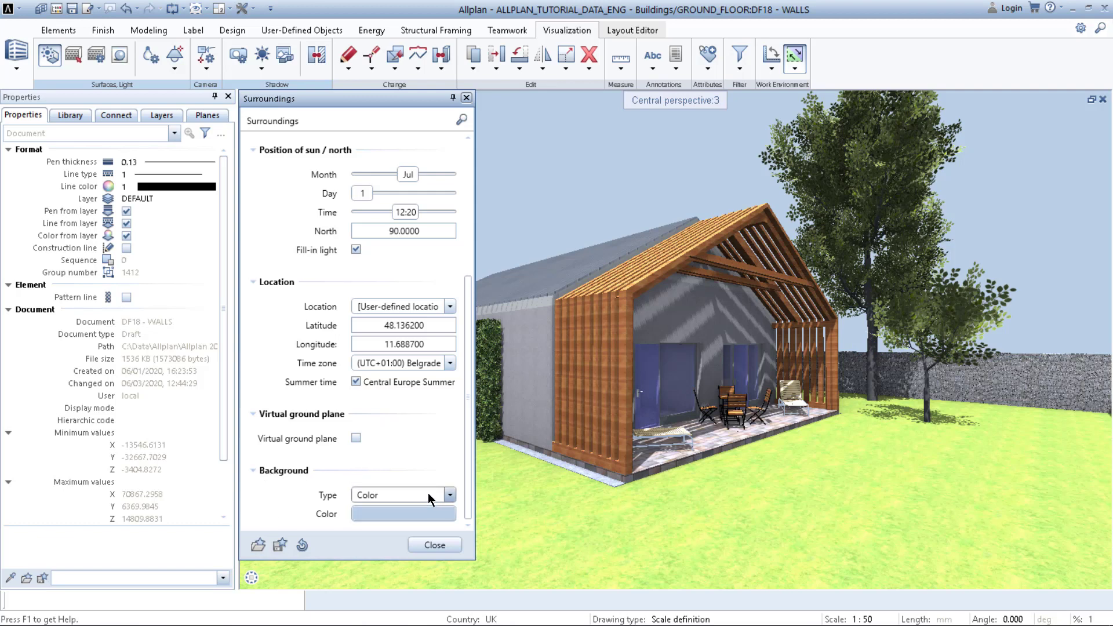
Change the Background Type from Color to Physical sky
left_click(412, 512)
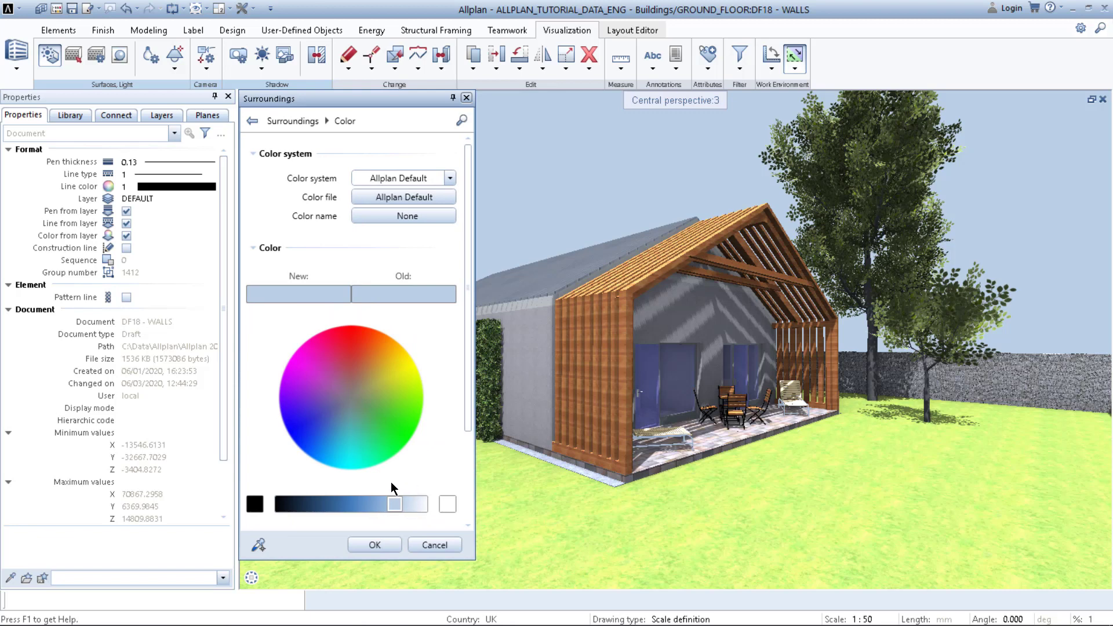
left_click(253, 121)
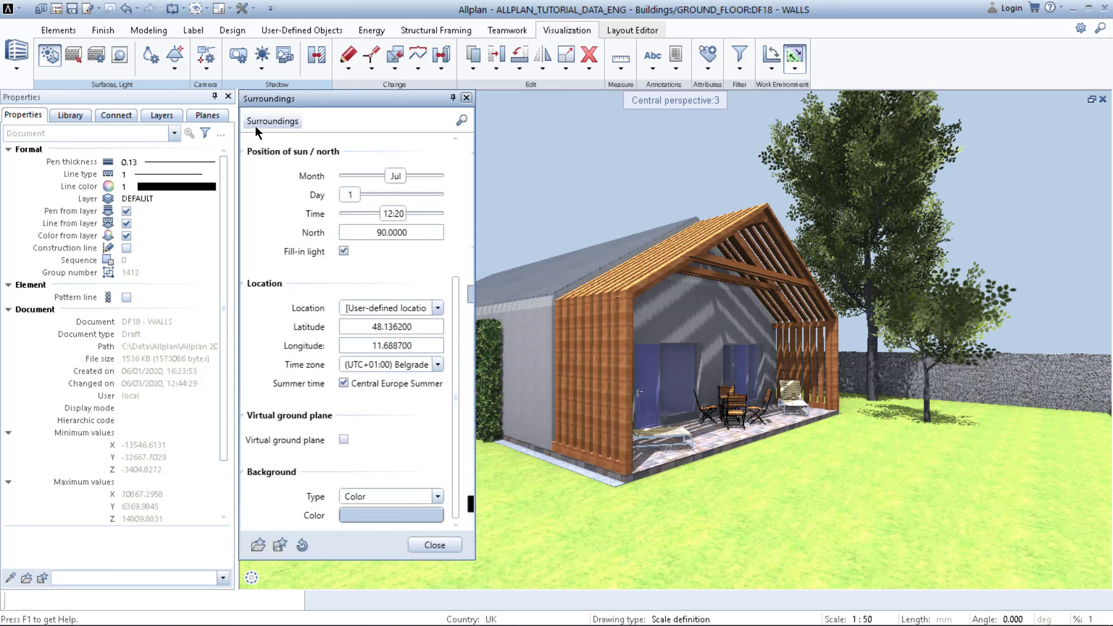
left_click(451, 494)
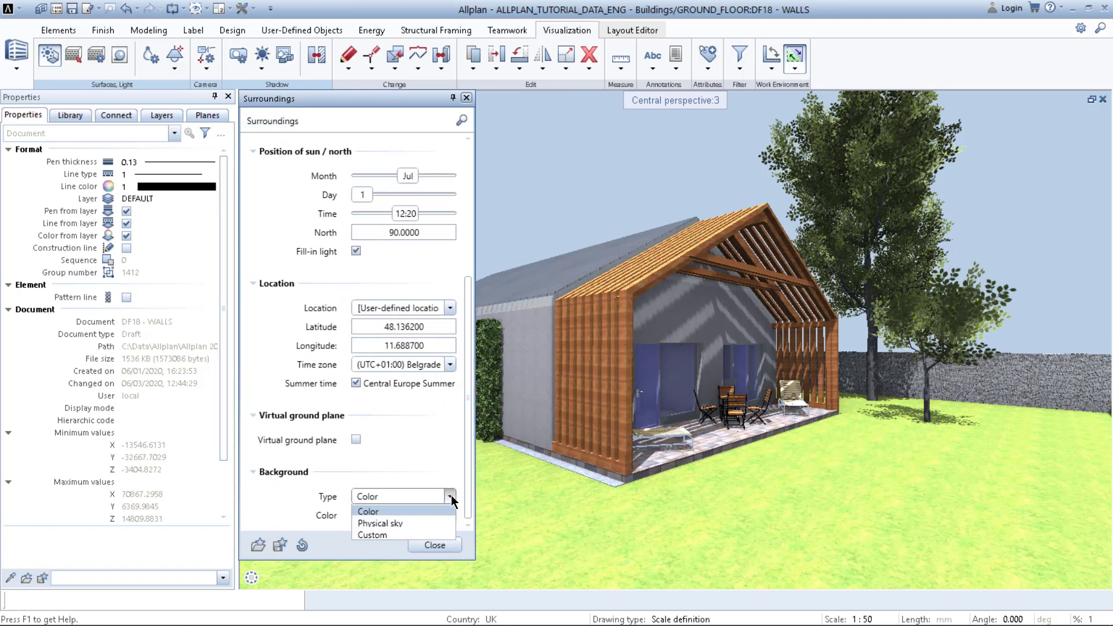
left_click(413, 525)
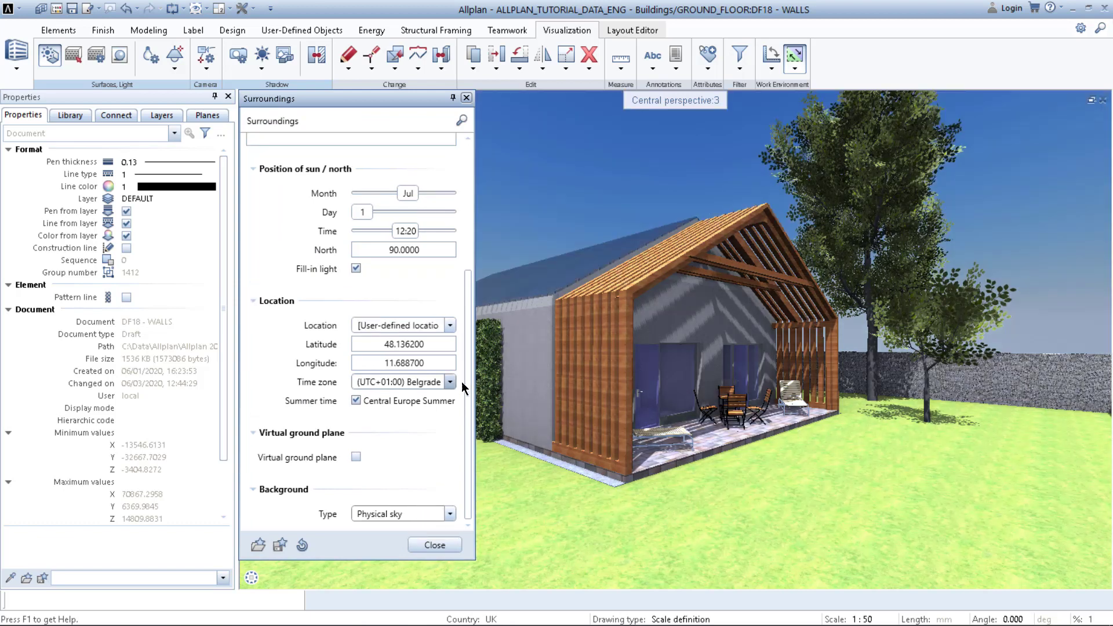
scroll(467, 437, "up", 3)
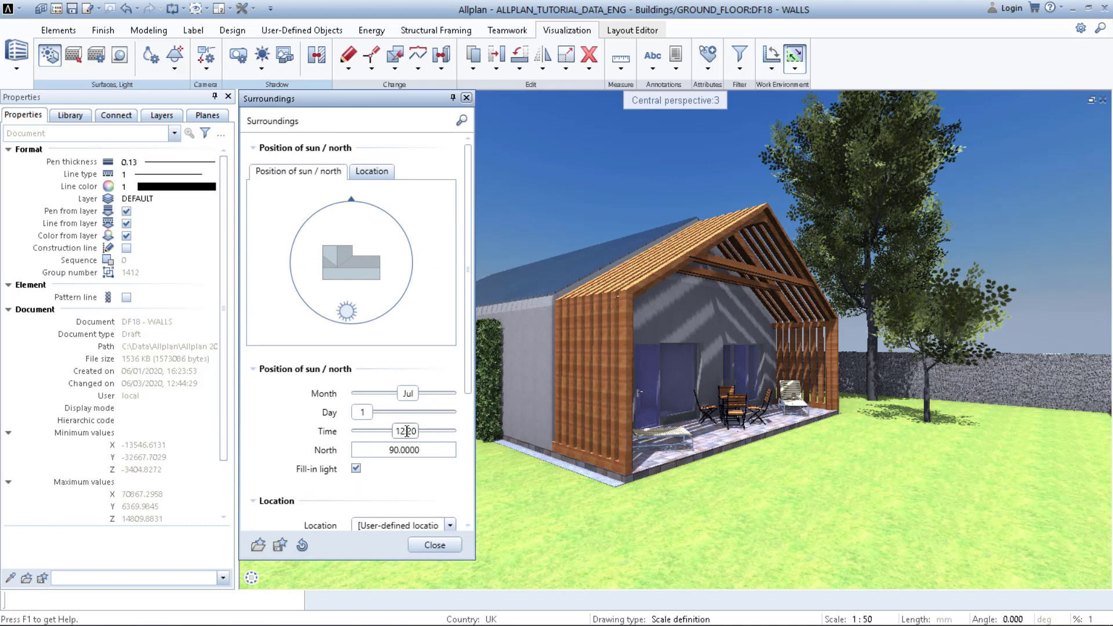
Preview early-morning and late-afternoon sun, then set the time to 11:40 on 1 July
left_click_drag(411, 431, 391, 431)
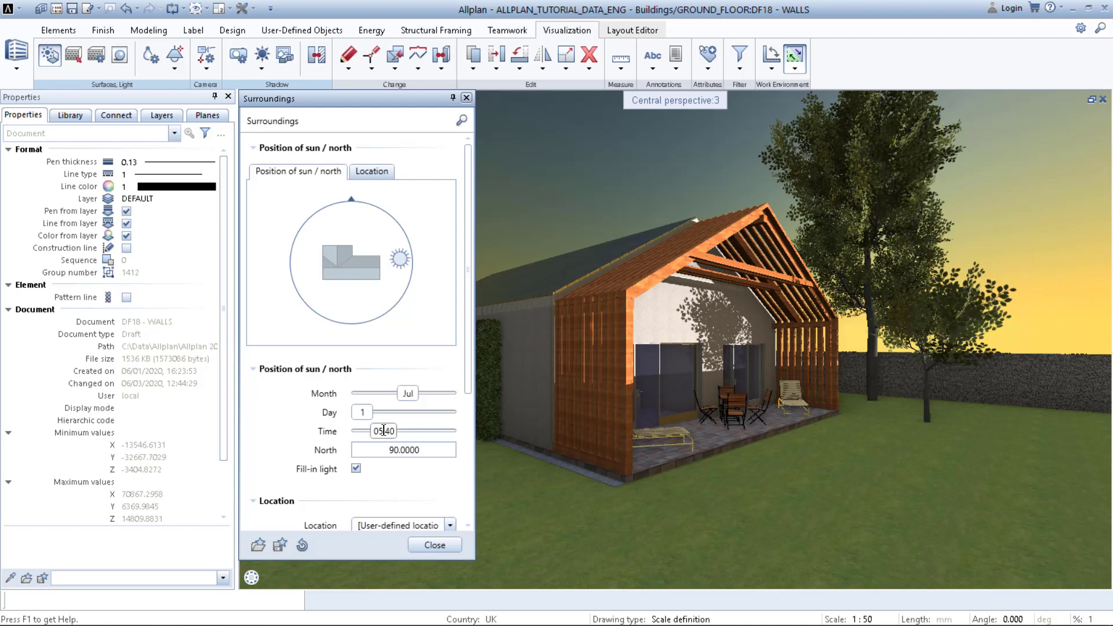
left_click_drag(381, 429, 426, 432)
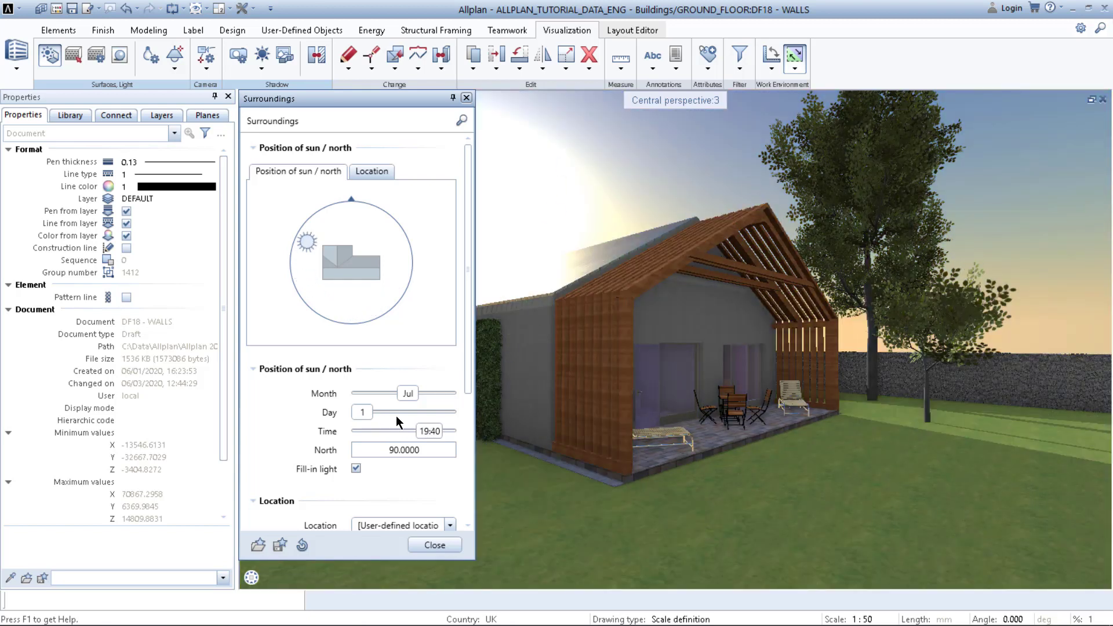
left_click_drag(439, 439, 405, 432)
Close Surroundings and preview the house in RTRender before returning to Animation view
scroll(303, 469, "down", 3)
left_click(428, 544)
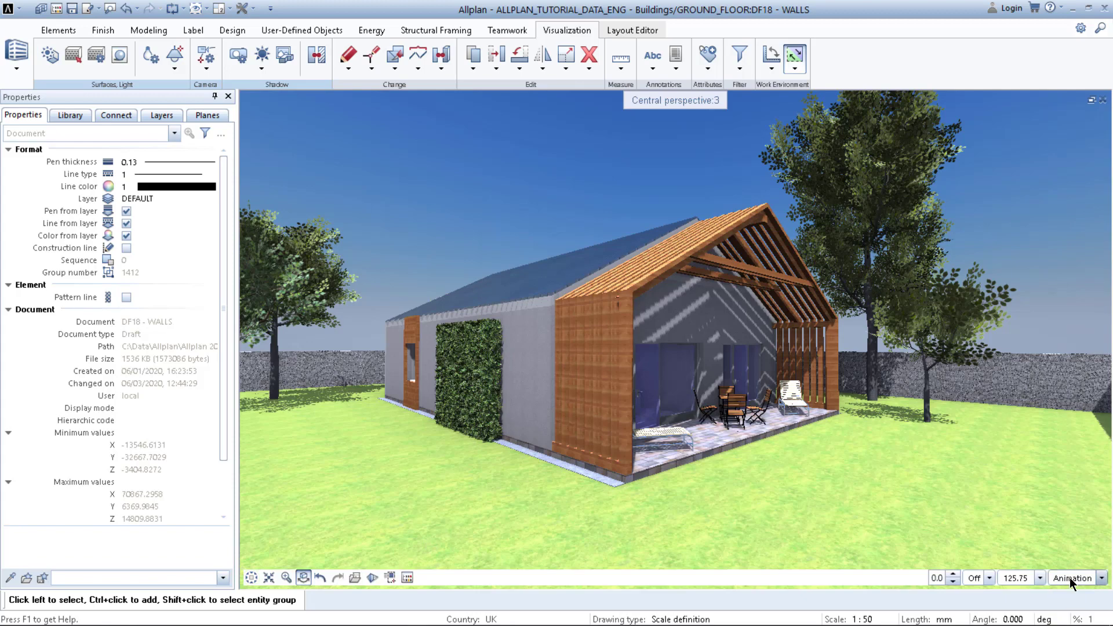
left_click(1069, 576)
left_click(1054, 560)
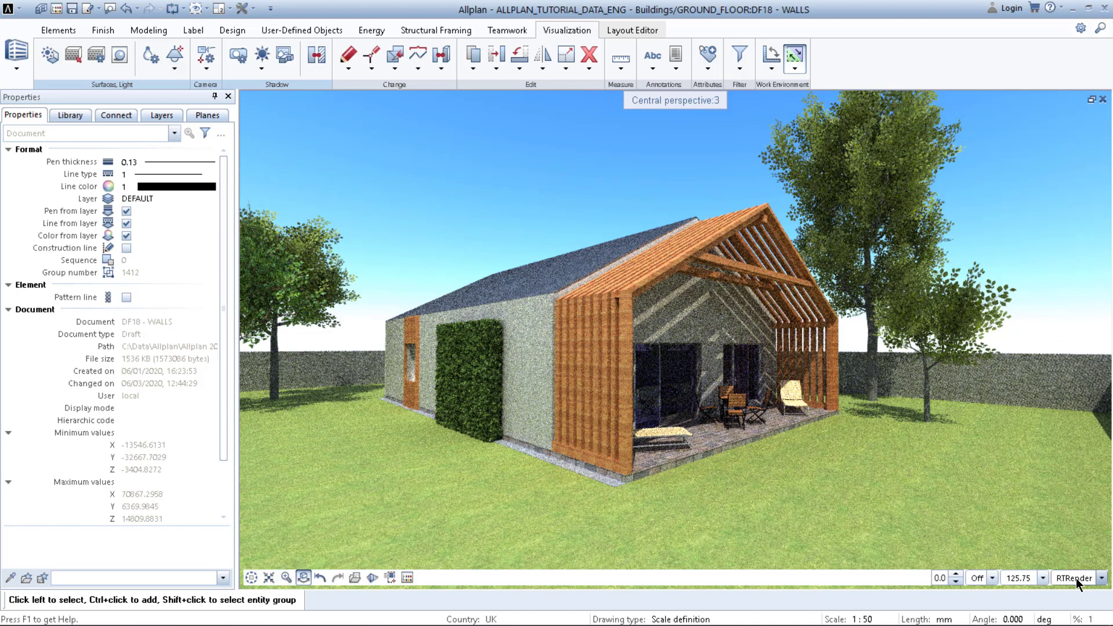
left_click(1076, 578)
left_click(1056, 542)
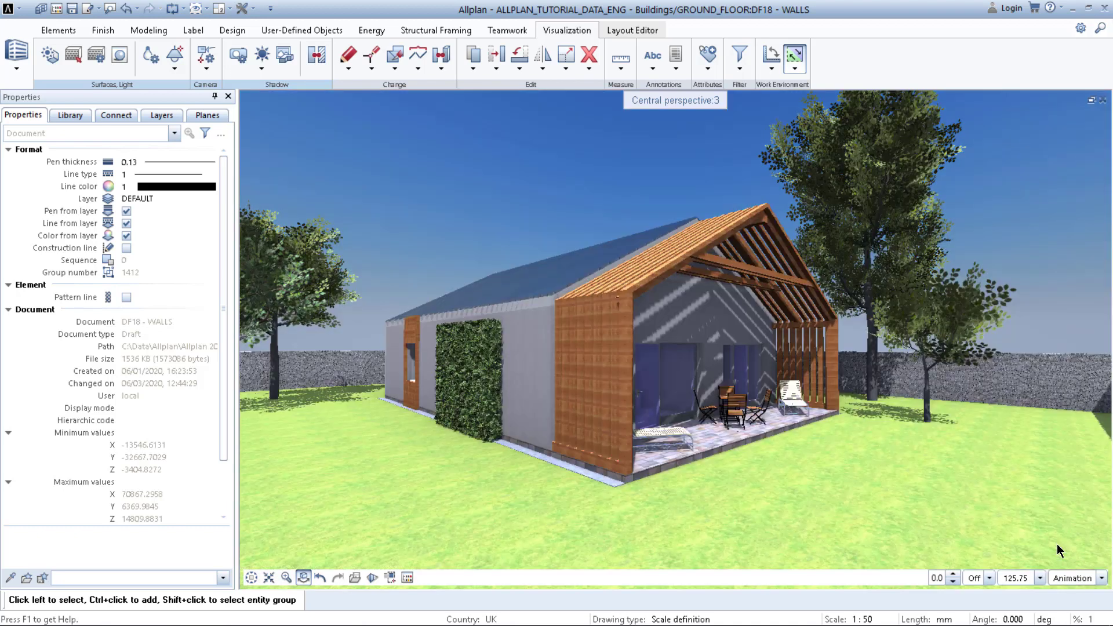
right_click(419, 165)
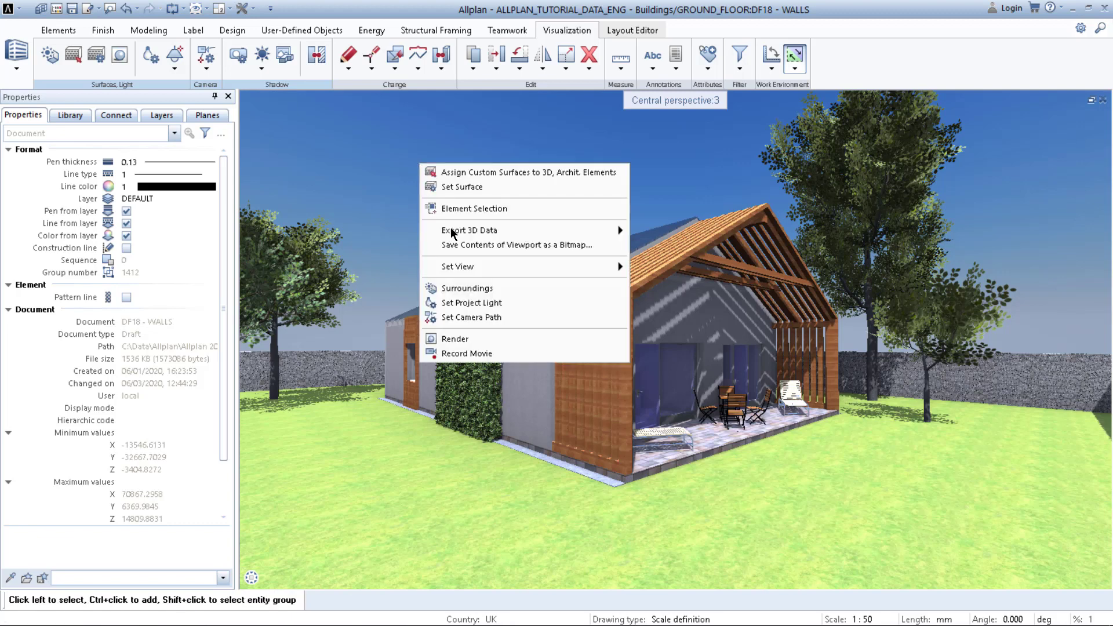
Reopen Surroundings, set Background Type to Custom, and browse for the texture image
left_click(486, 291)
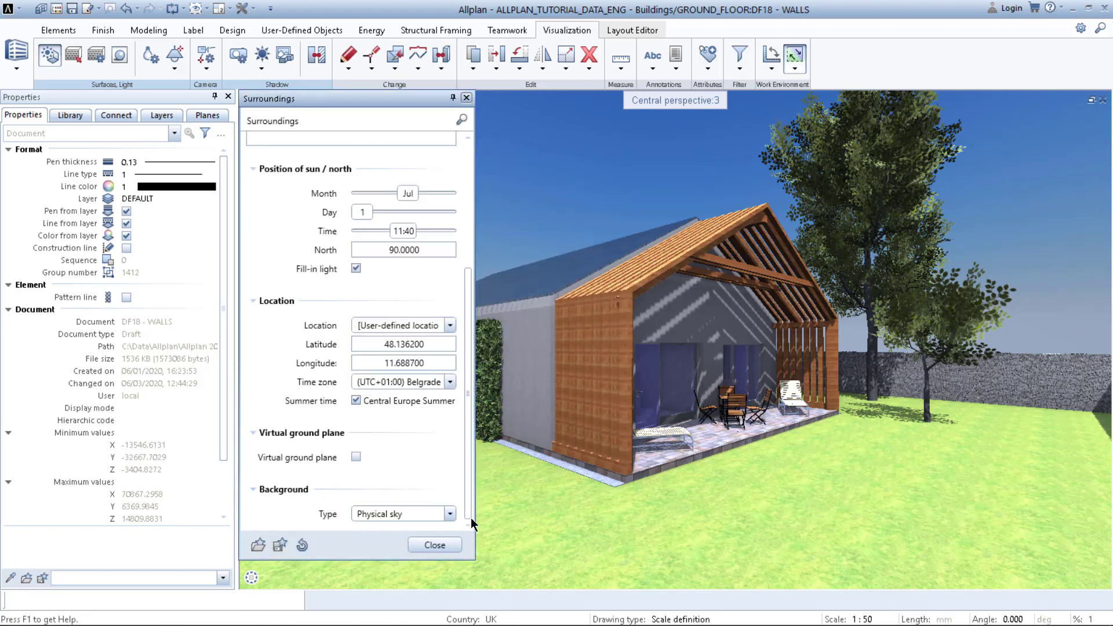
left_click(450, 514)
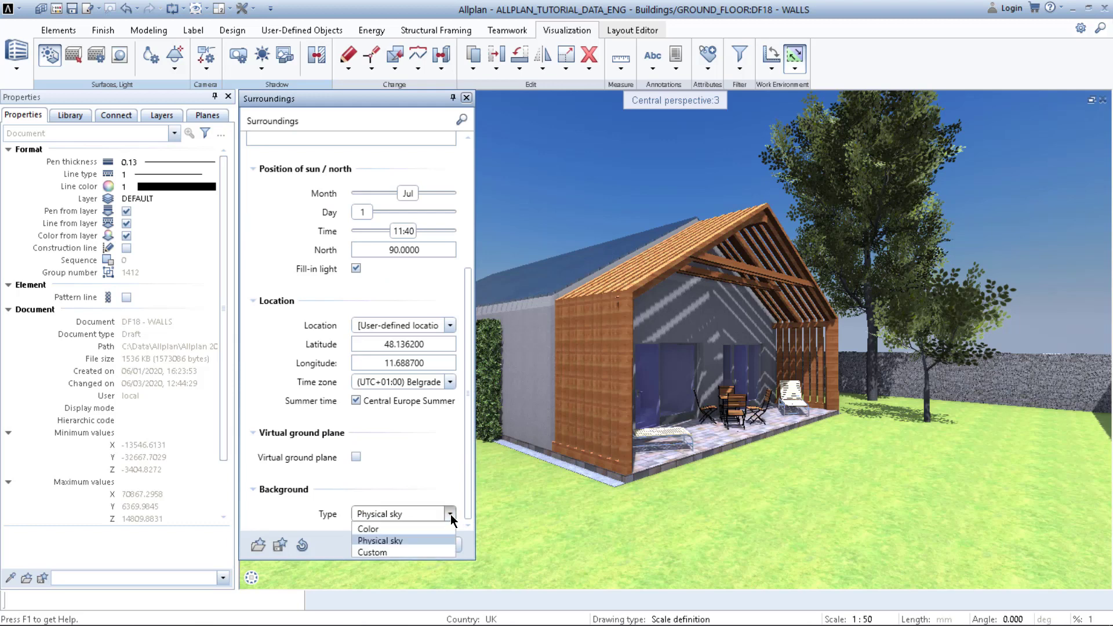
left_click(390, 551)
scroll(321, 452, "down", 2)
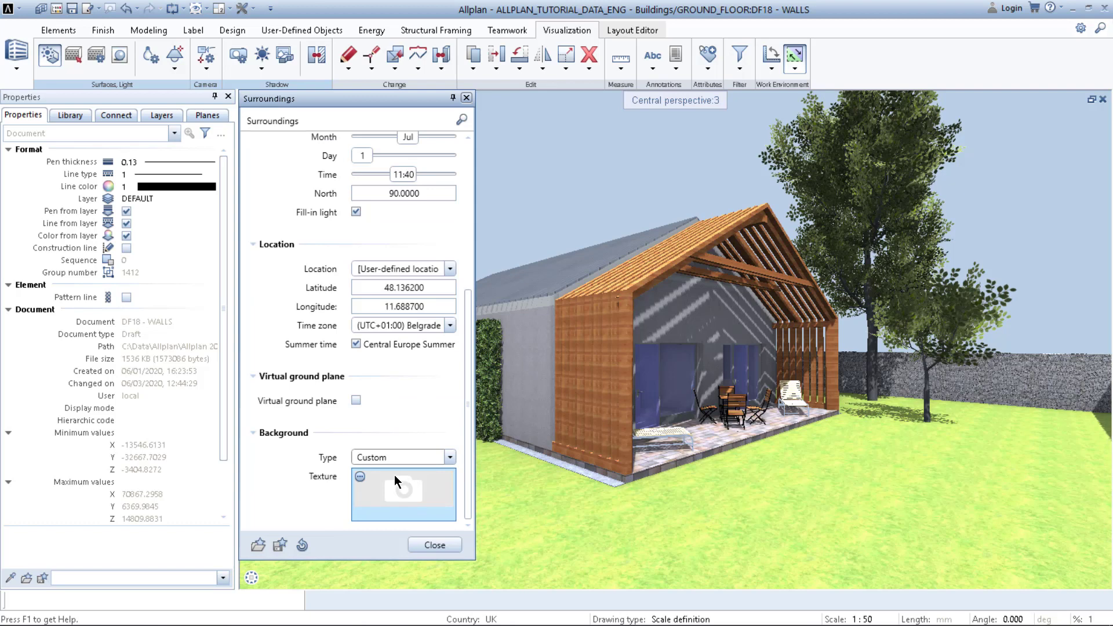
left_click(360, 477)
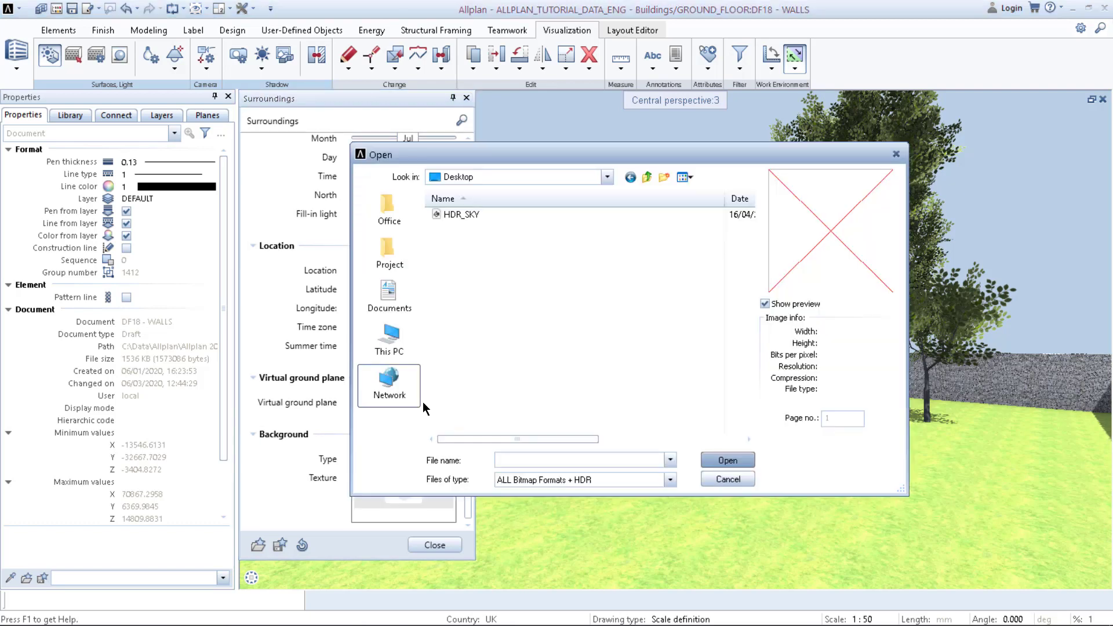
Load HDR_SKY.hdr from the Desktop as the background texture and close Surroundings
left_click(455, 215)
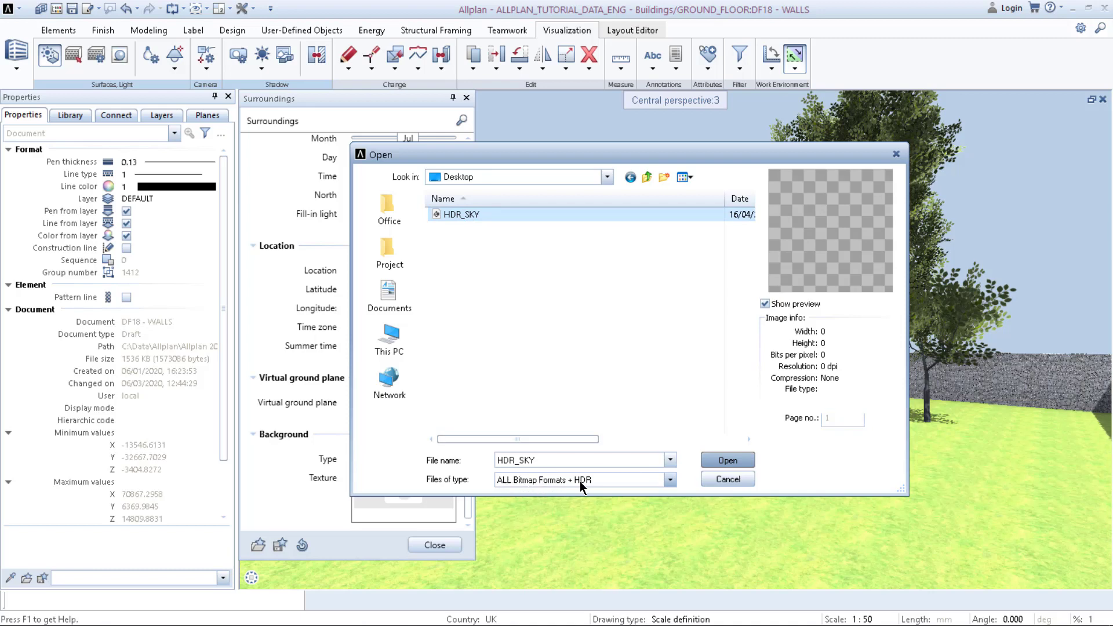
left_click(726, 459)
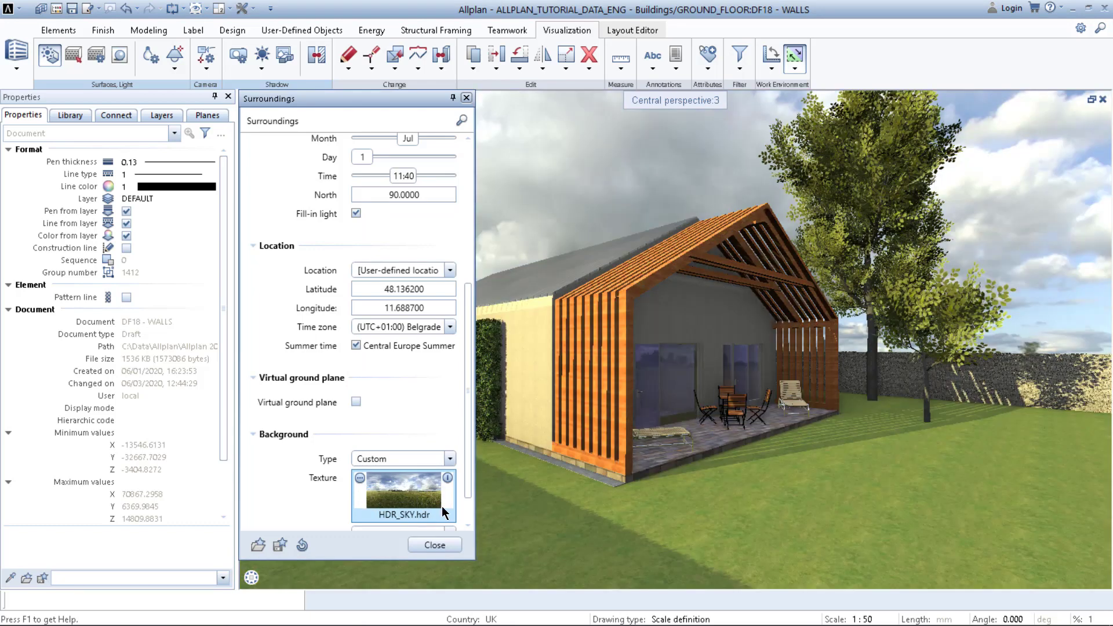
left_click(435, 545)
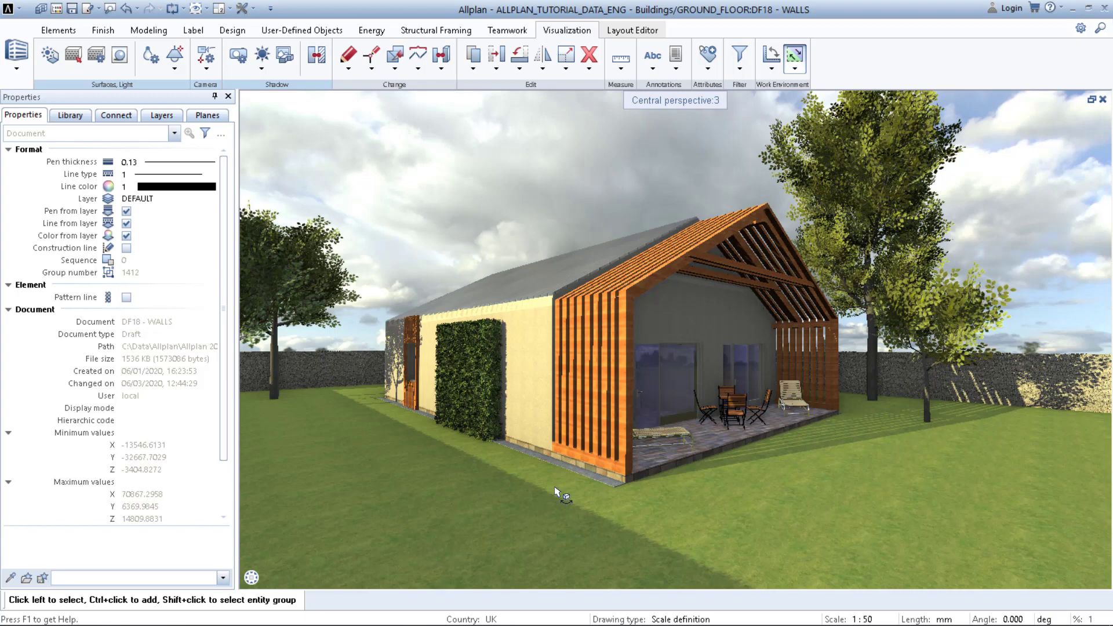
Orbit the view and reopen Surroundings at the Background section
left_click_drag(795, 232, 752, 274)
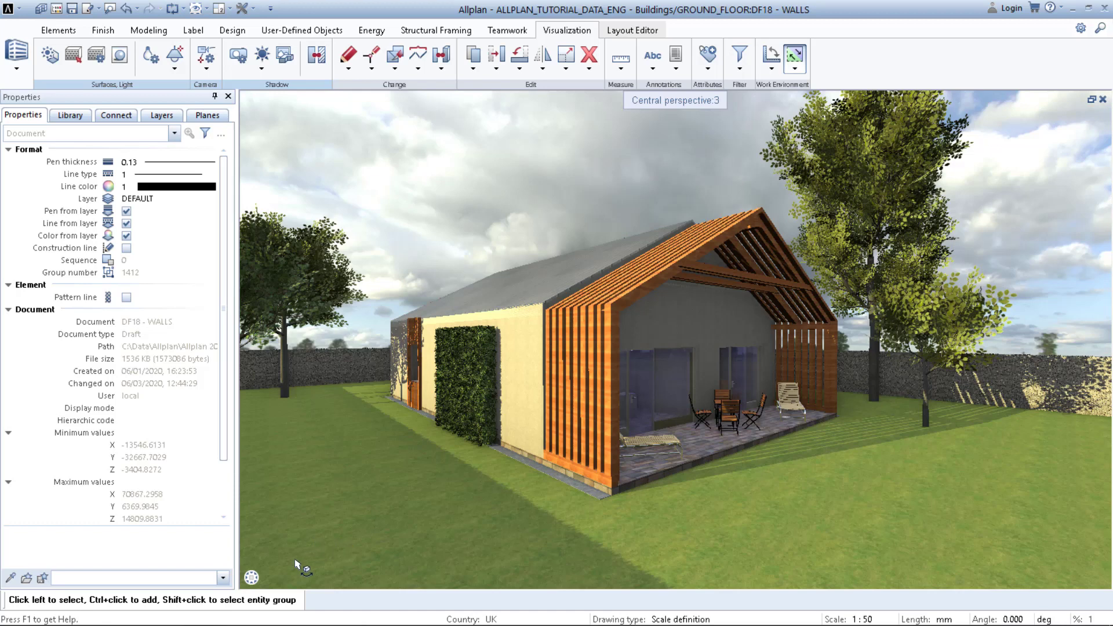
right_click(432, 201)
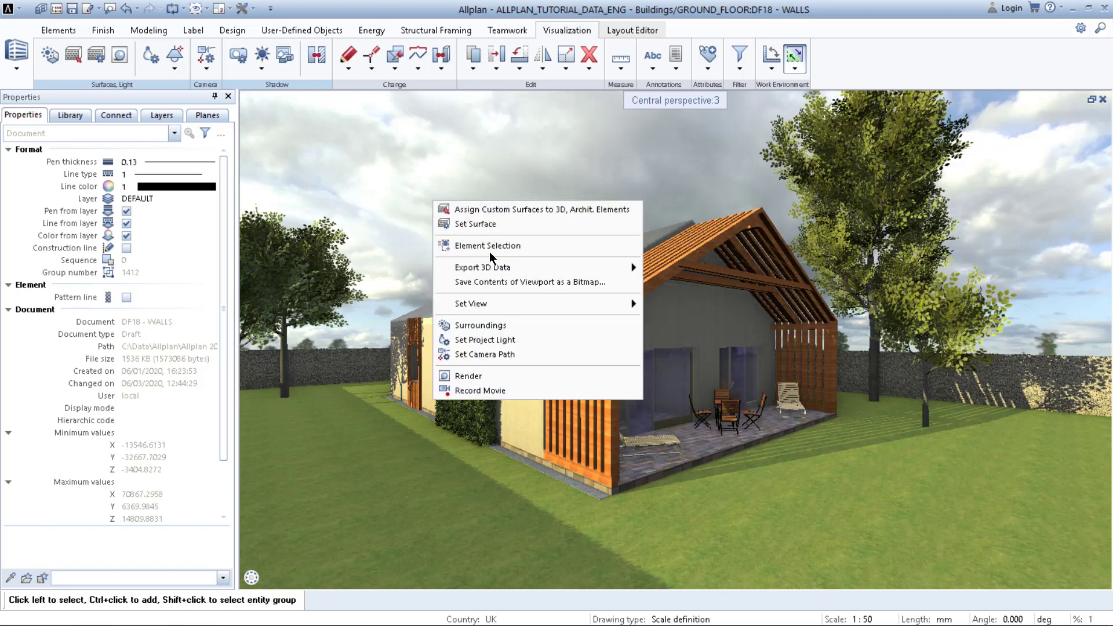
left_click(495, 329)
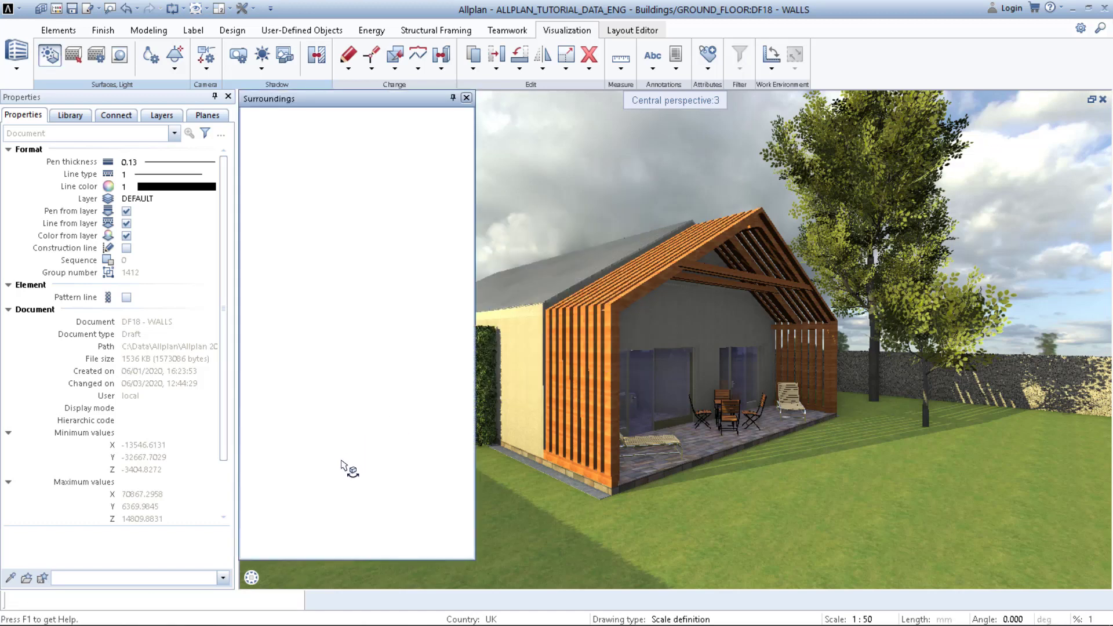
scroll(318, 474, "down", 10)
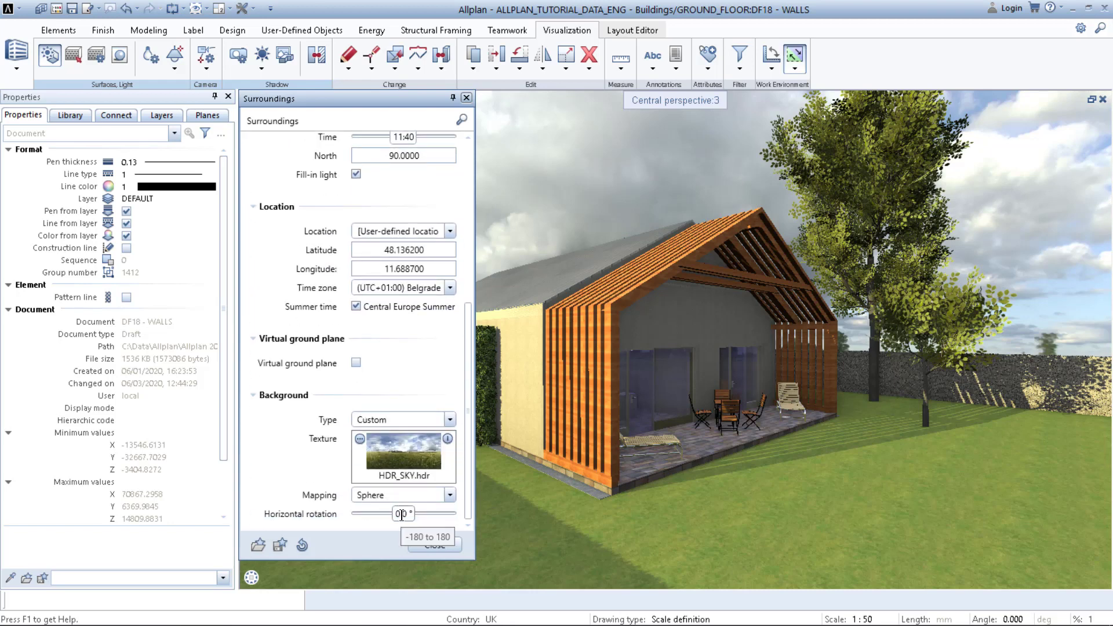
Rotate the HDR sky background horizontally to about 30° and close Surroundings
left_click_drag(402, 515, 394, 514)
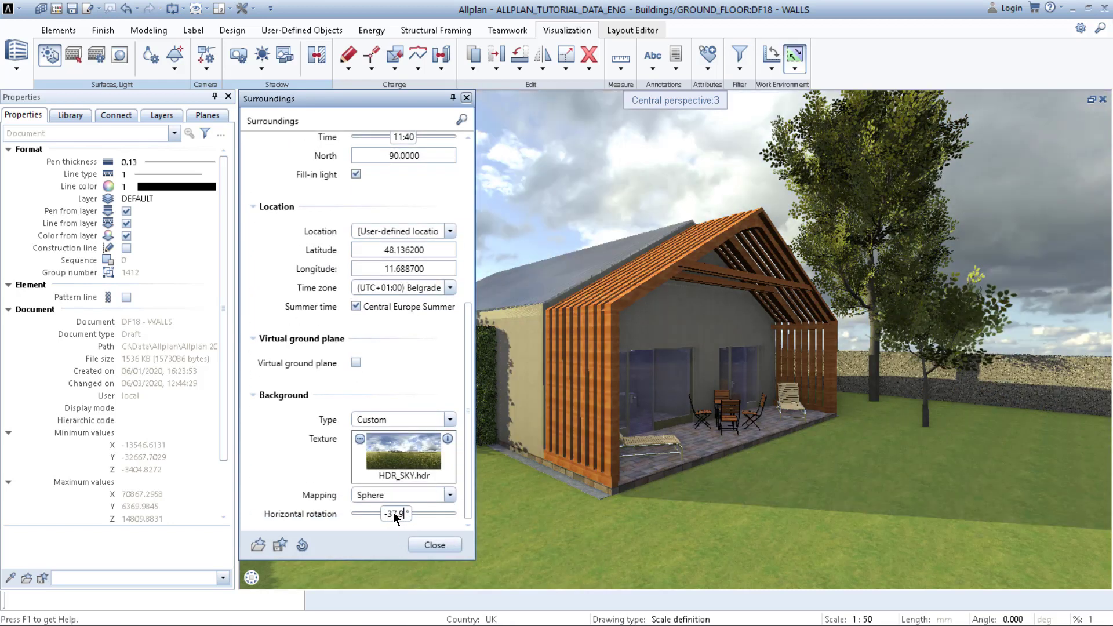
left_click_drag(397, 513, 349, 515)
type("20")
key("Return")
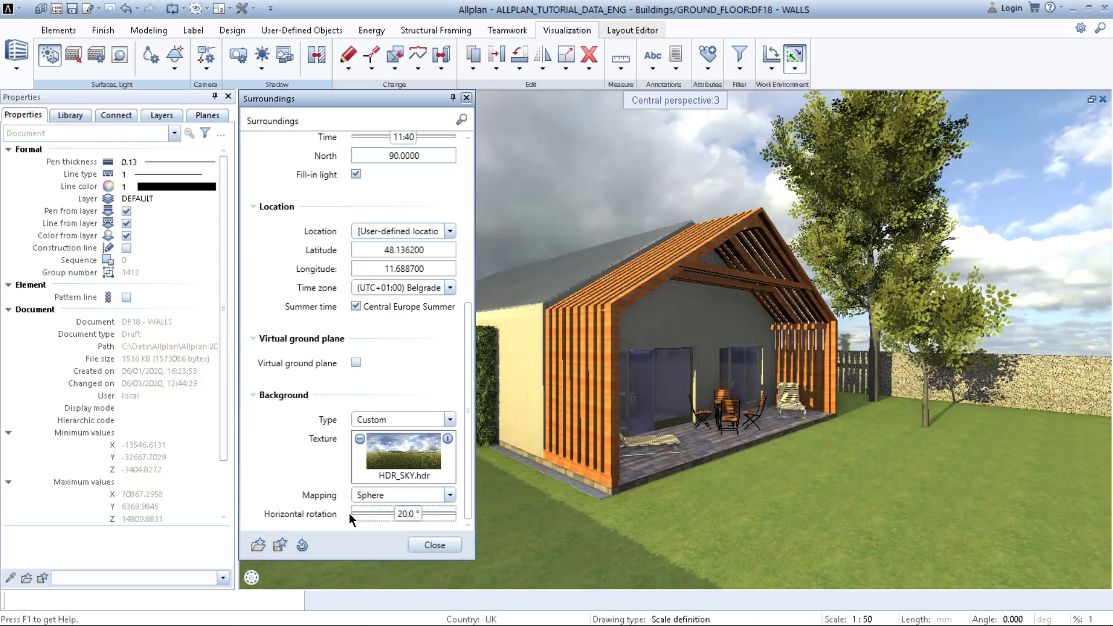
left_click_drag(406, 515, 413, 520)
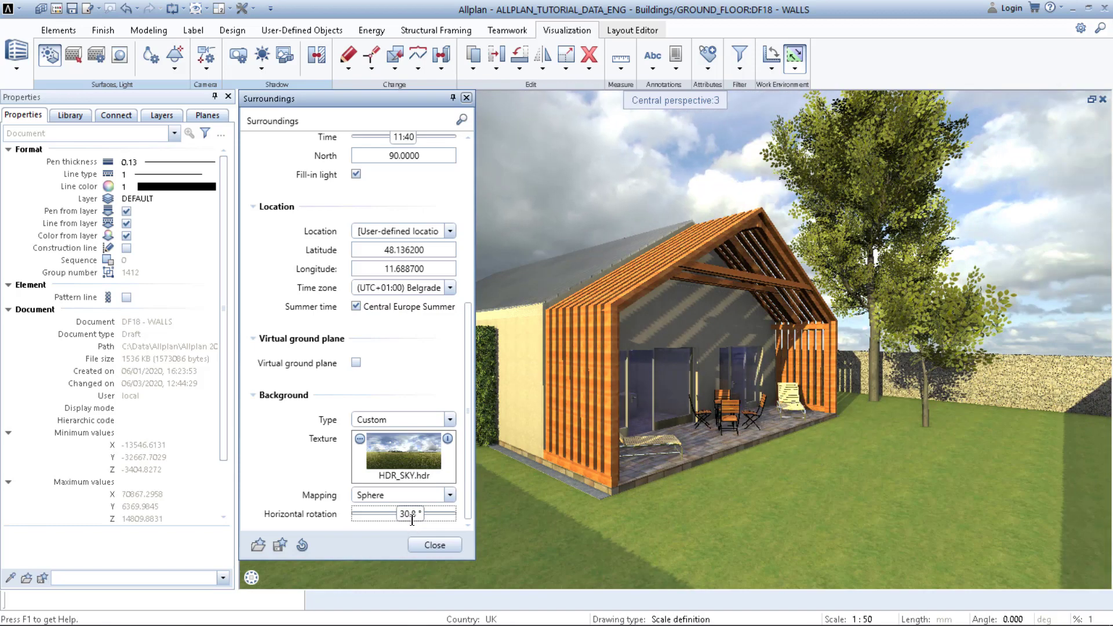
left_click(435, 545)
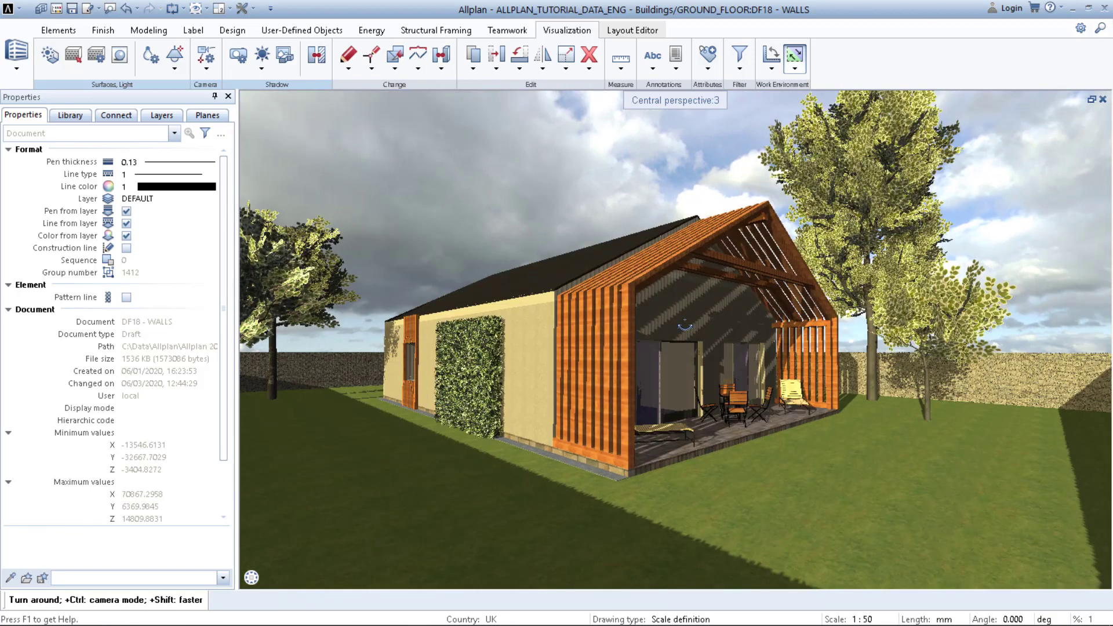
left_click_drag(685, 325, 700, 329)
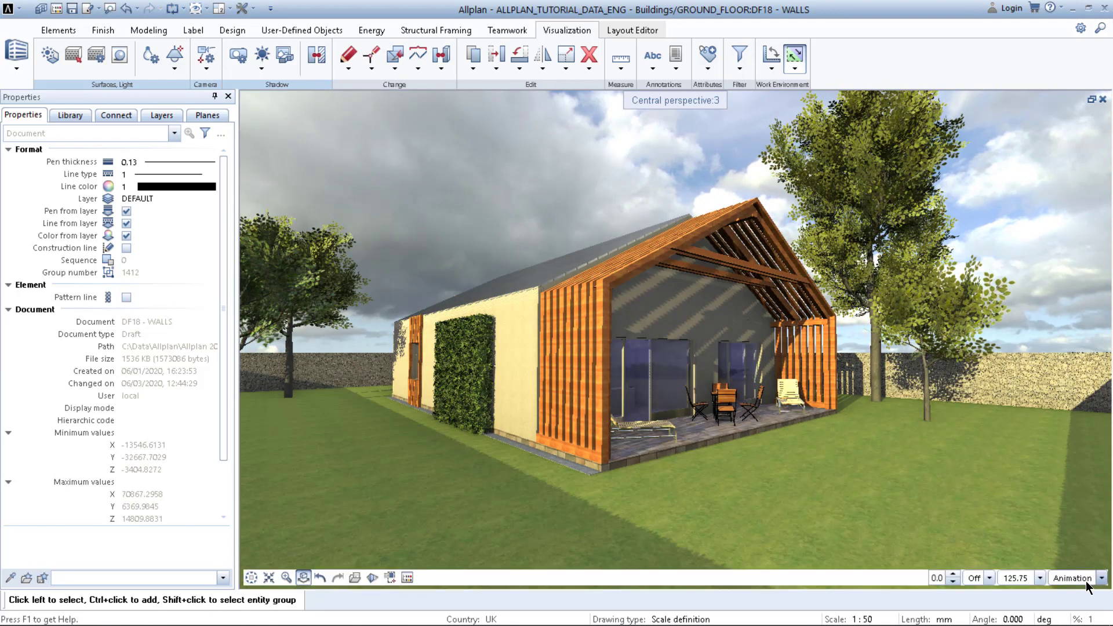
left_click(1078, 579)
left_click(1059, 562)
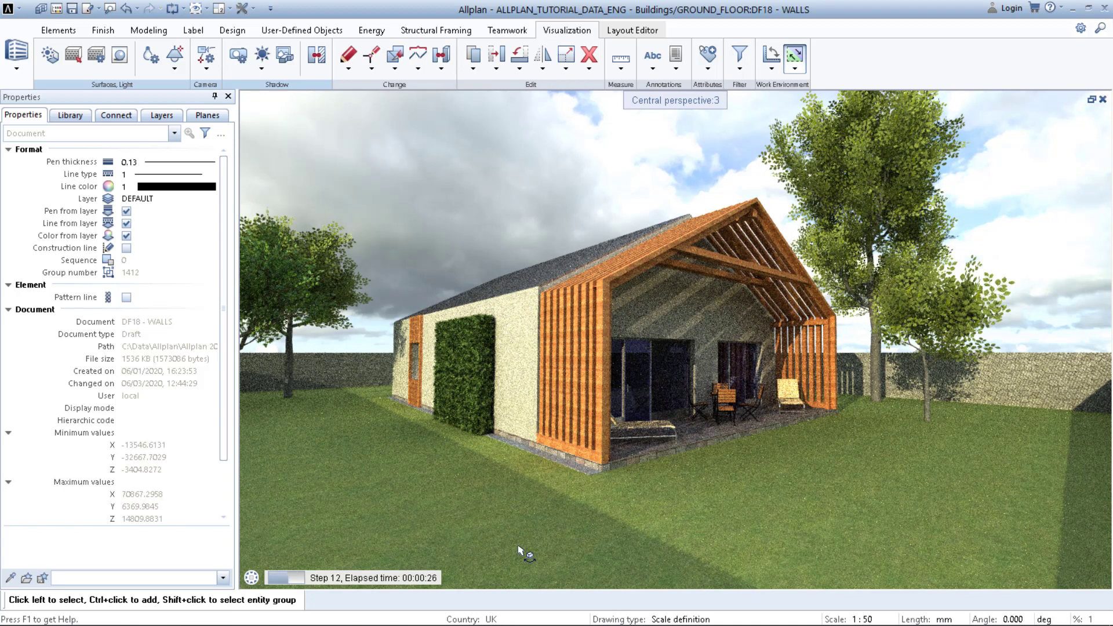
left_click(1069, 580)
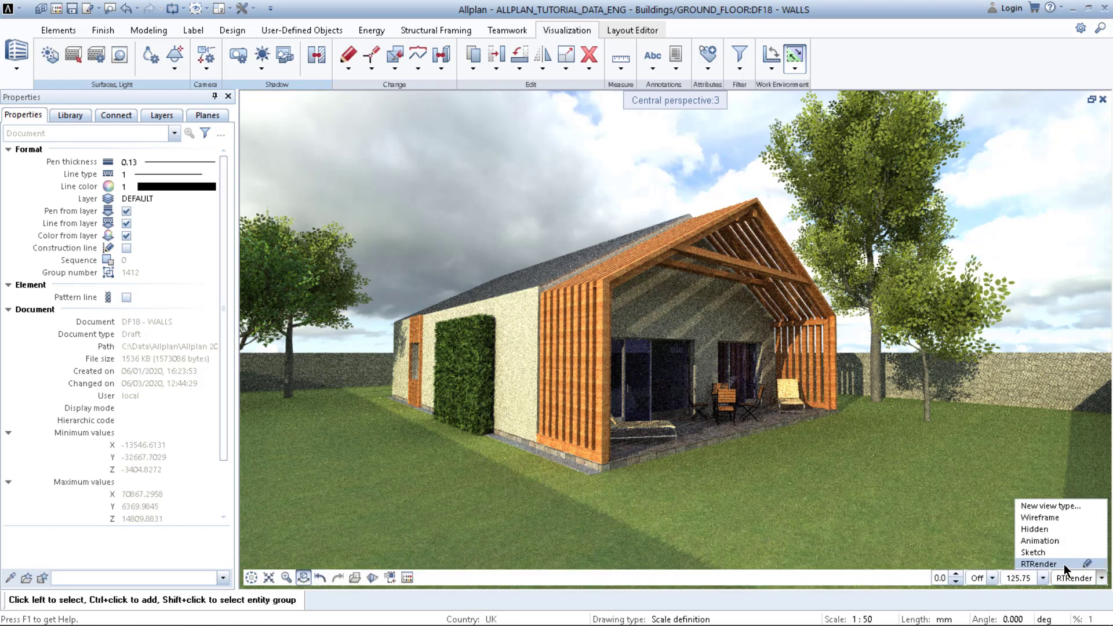
left_click(1052, 538)
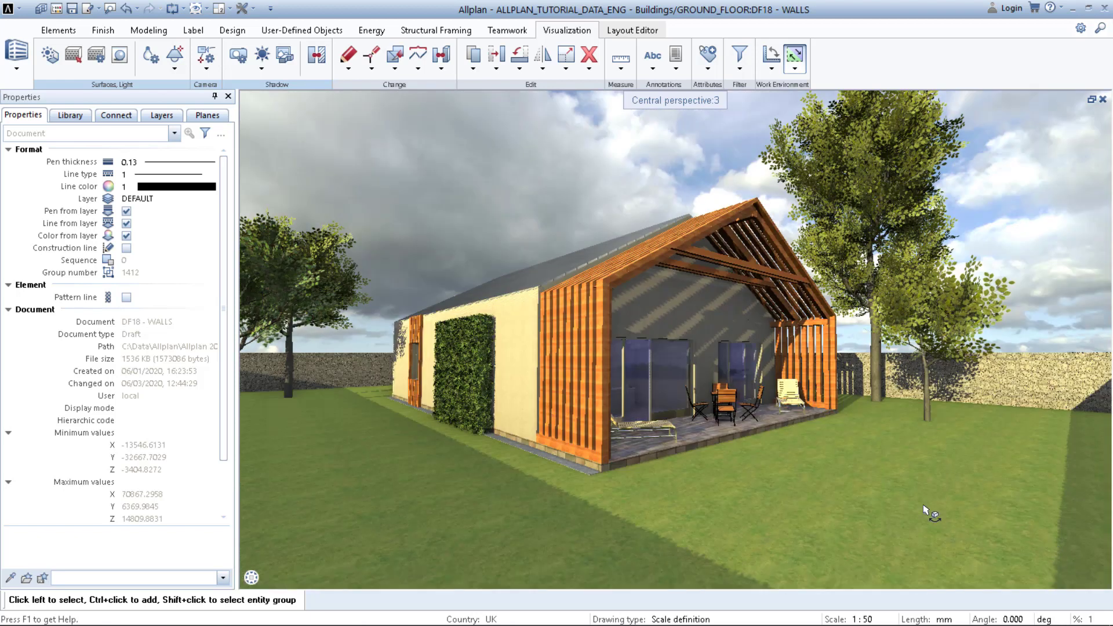
right_click(472, 235)
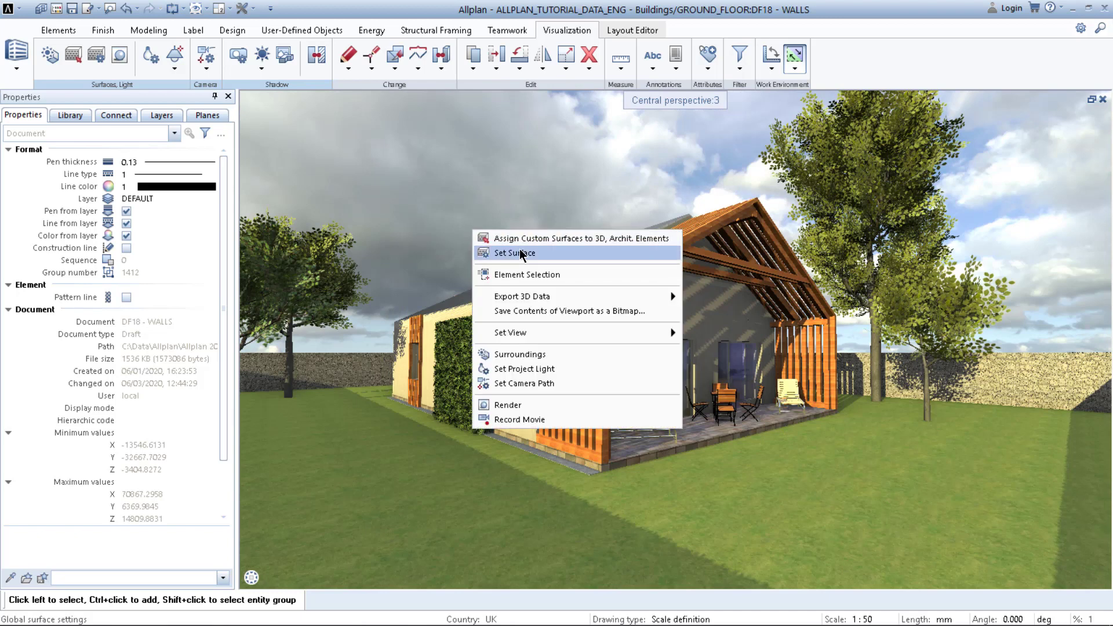
Open the CineRender Render palette with the resolution kept at 1920x1080 (16:9) Full-HD
left_click(514, 406)
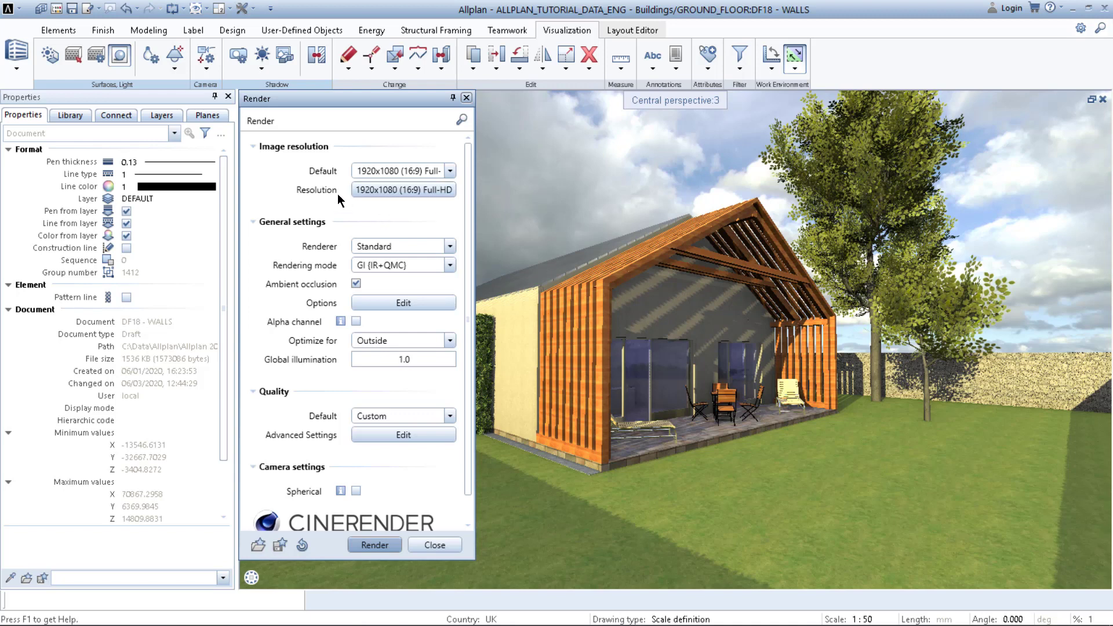
left_click(450, 172)
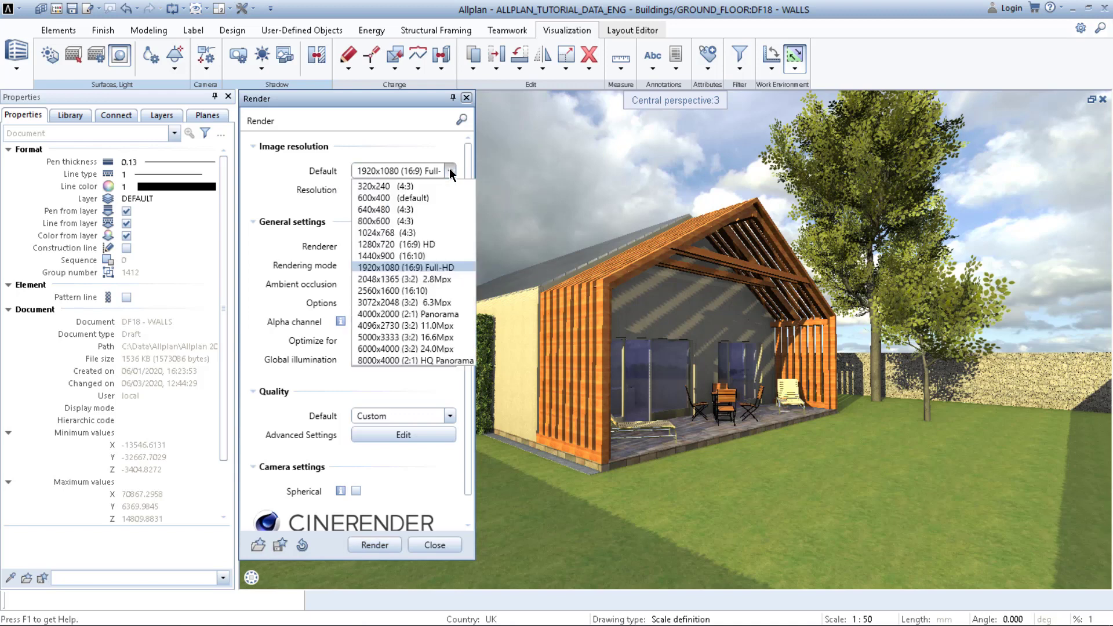
left_click(450, 170)
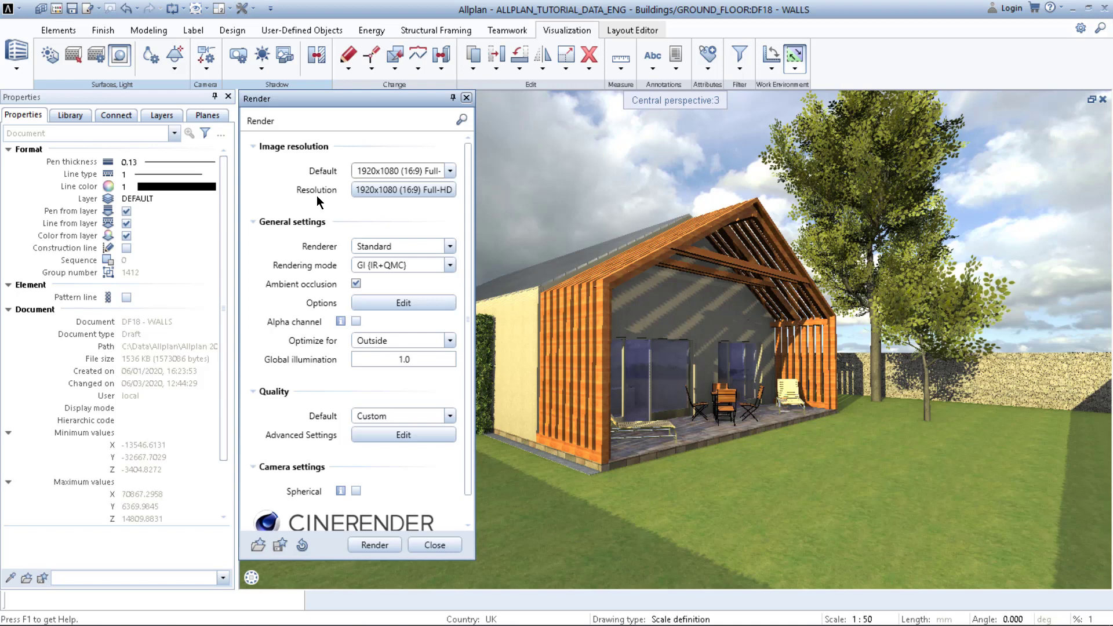
scroll(330, 219, "down", 1)
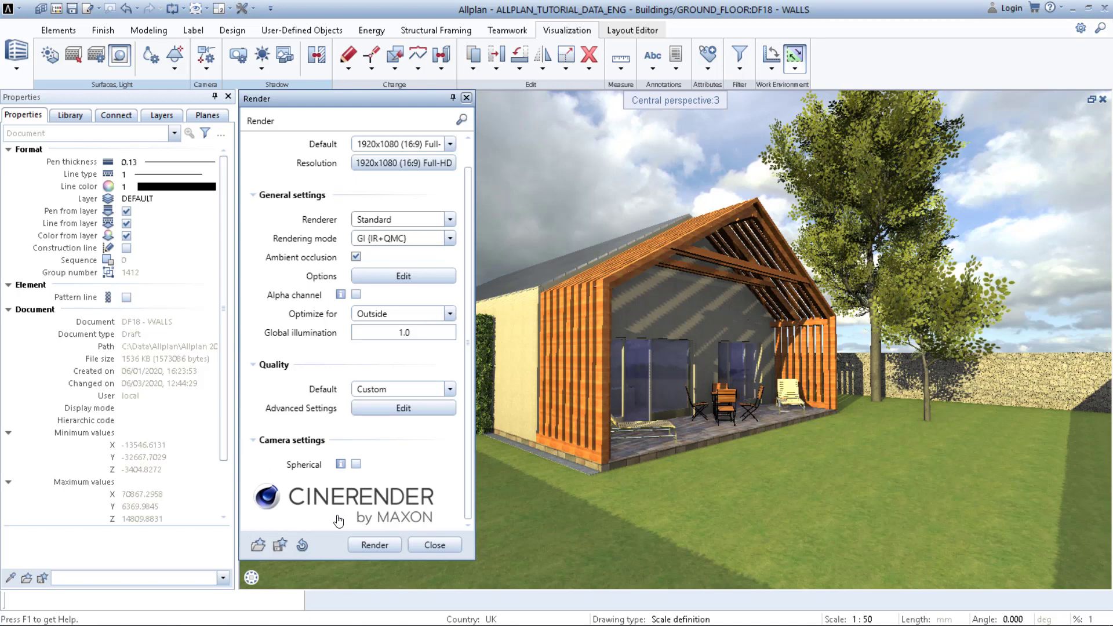
Render the house in CineRender, then set saturation 6, brightness 8 and contrast 6
left_click(371, 546)
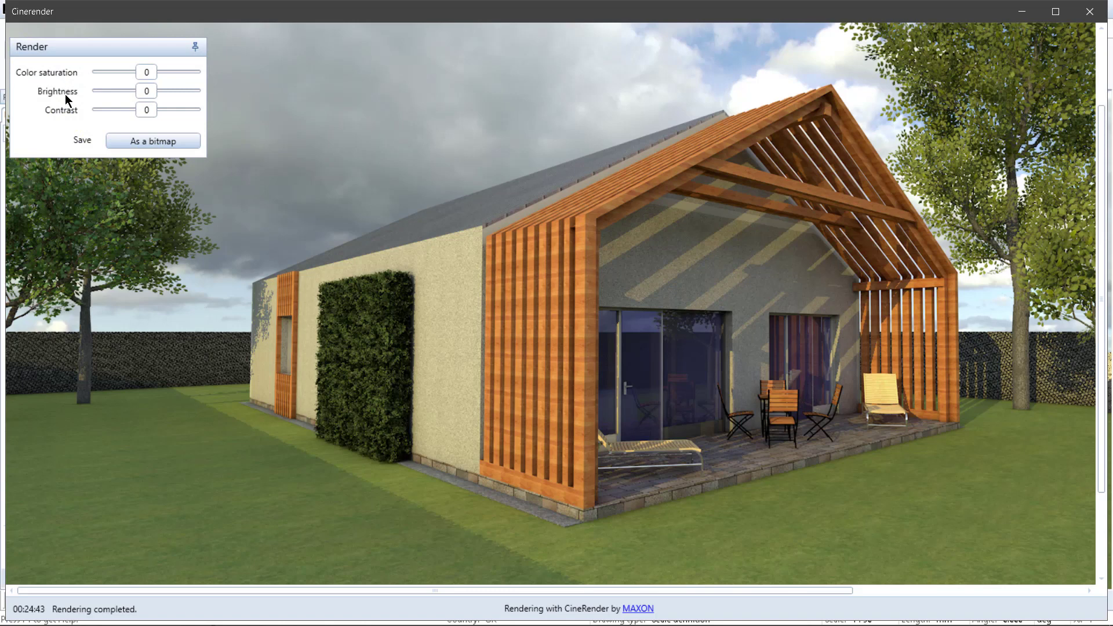
left_click_drag(147, 110, 175, 94)
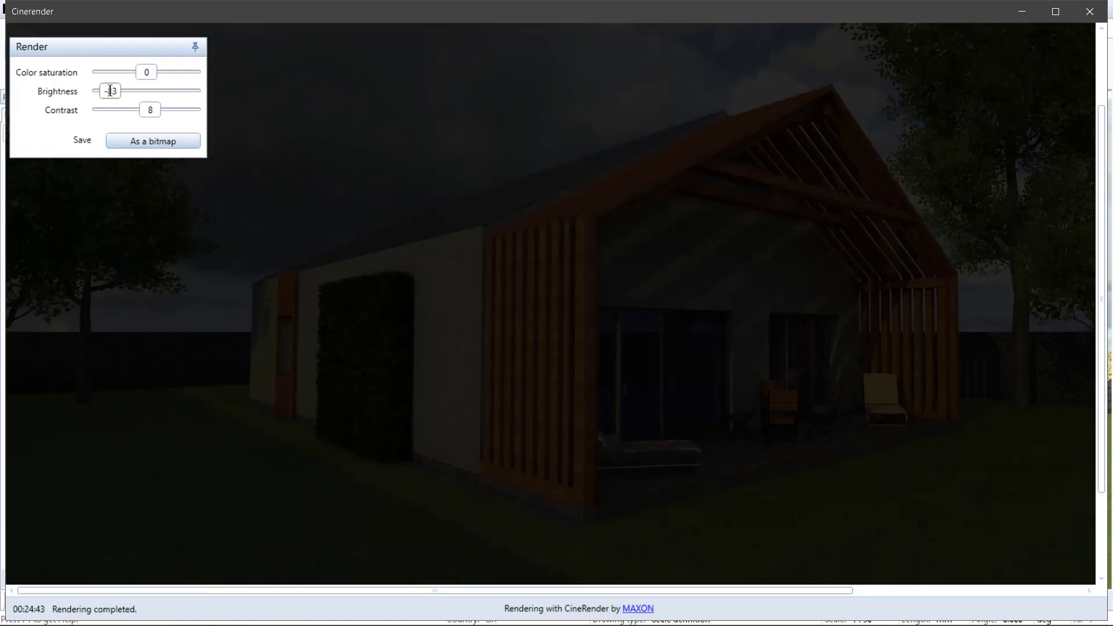
left_click_drag(128, 91, 152, 71)
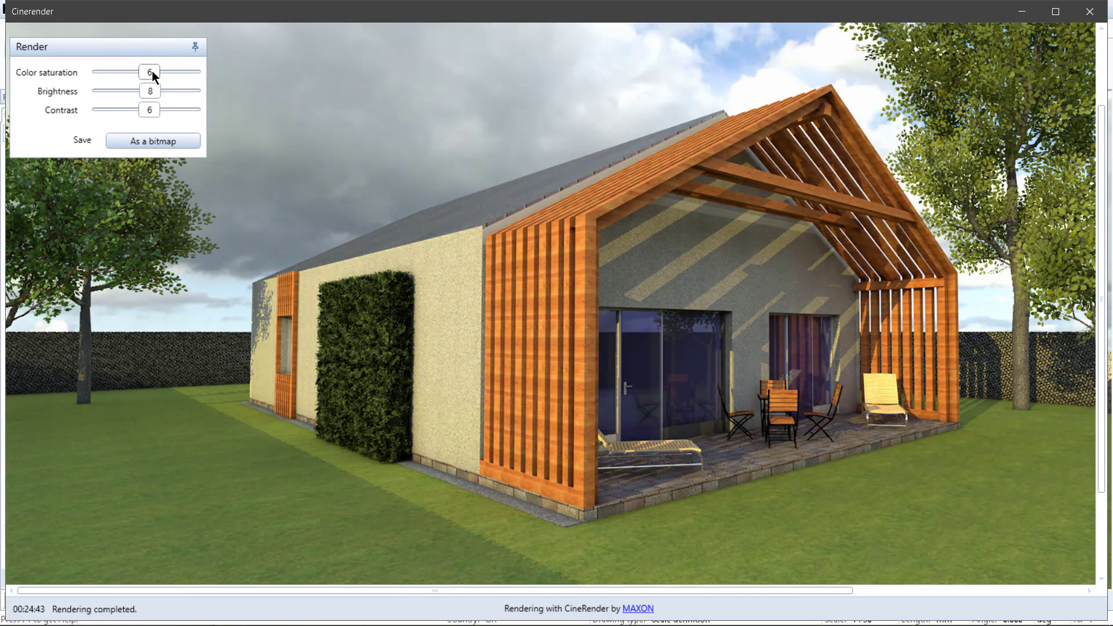
left_click(151, 142)
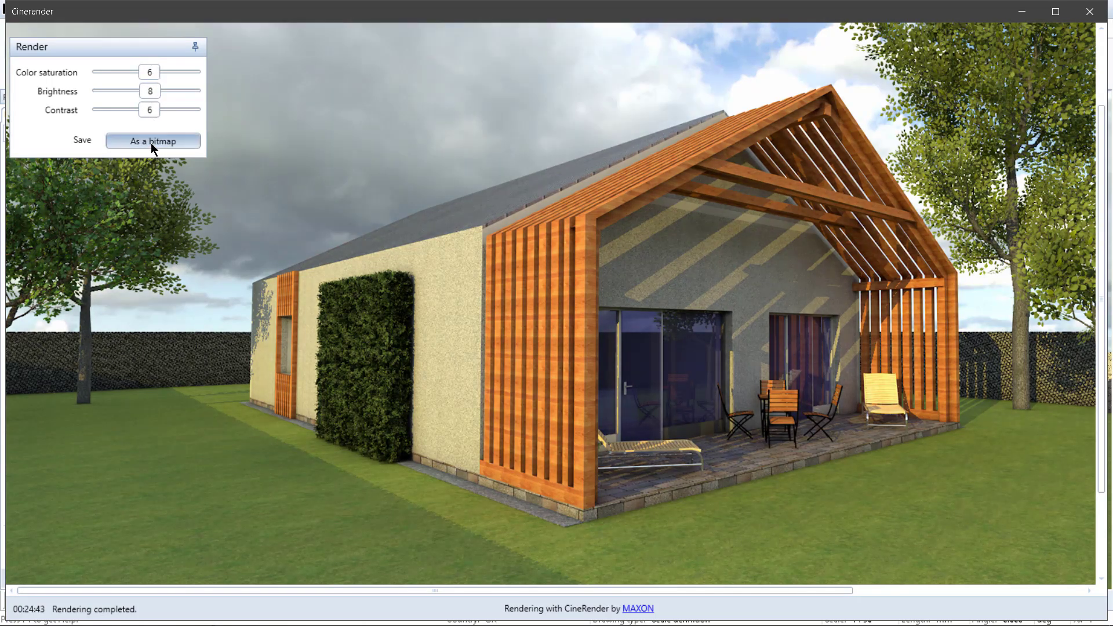
Save the render as the JPEG render_01 on the Desktop and show that folder
left_click(396, 269)
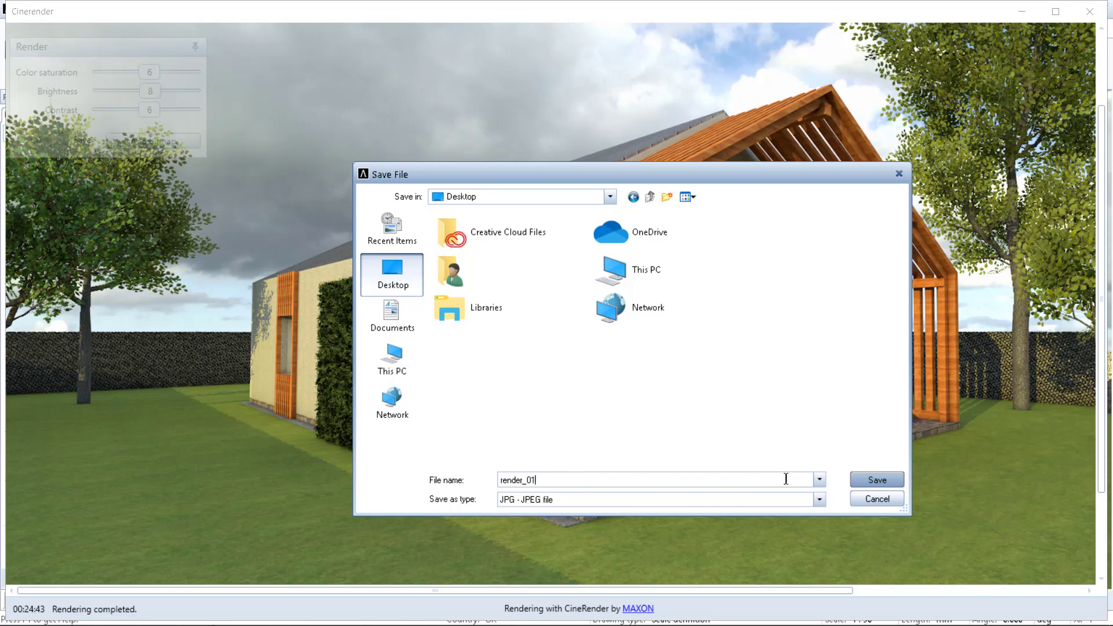
left_click(871, 481)
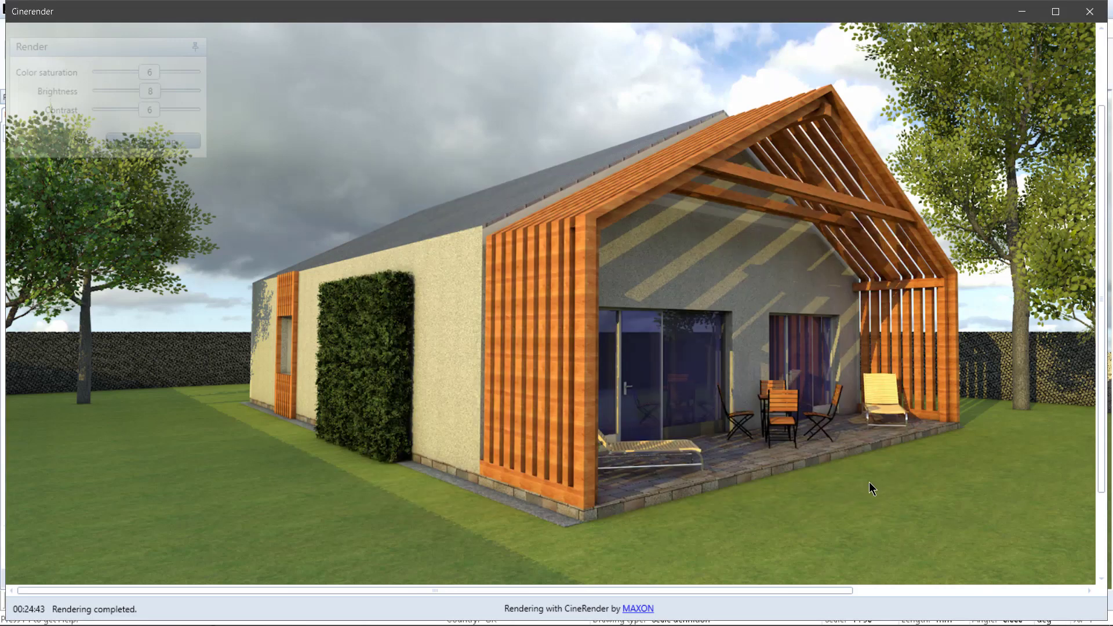
key("alt+Tab")
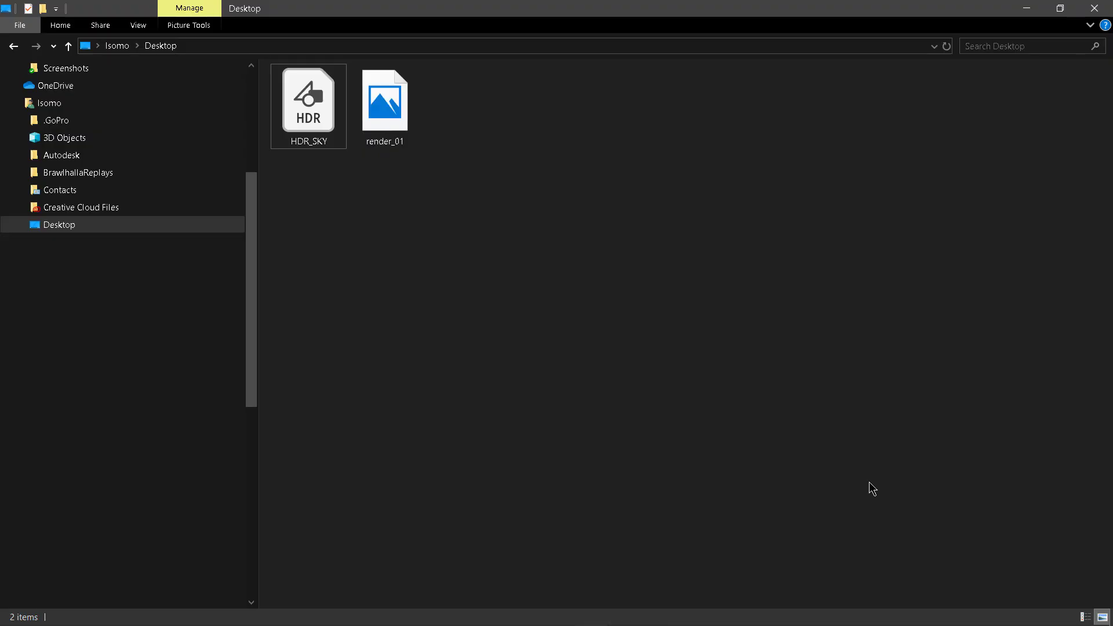
Open render_01 from the Desktop folder in Windows Photos
double_click(374, 125)
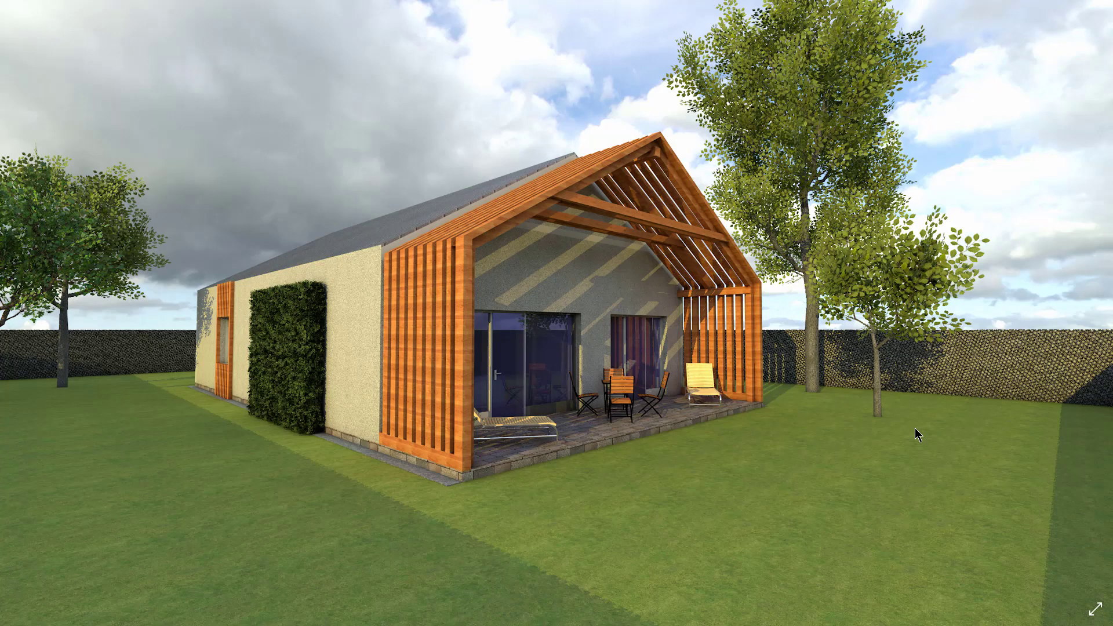